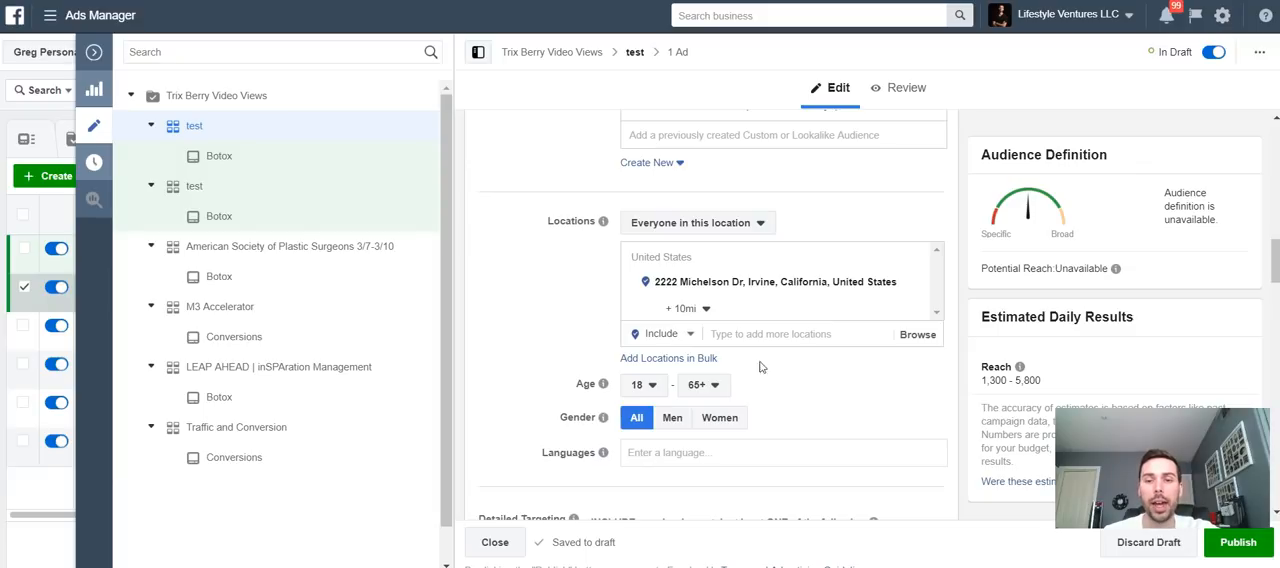
pyautogui.scroll(4, 557, 303)
pyautogui.scroll(4, 557, 303)
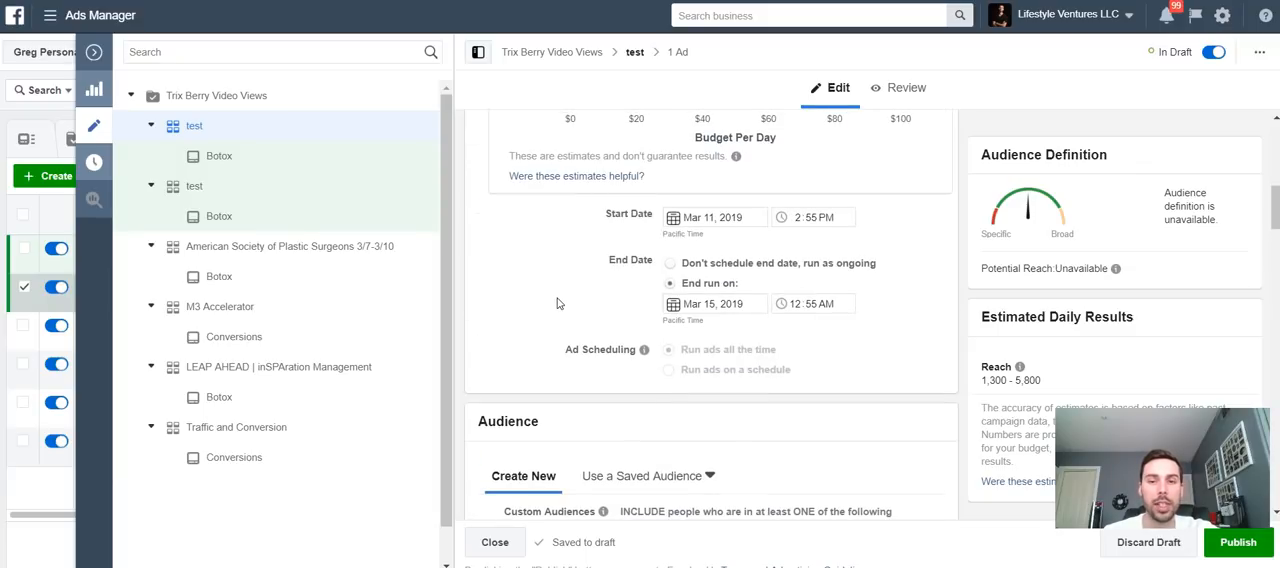
pyautogui.scroll(2, 557, 303)
pyautogui.scroll(-10, 557, 303)
pyautogui.scroll(-2, 558, 298)
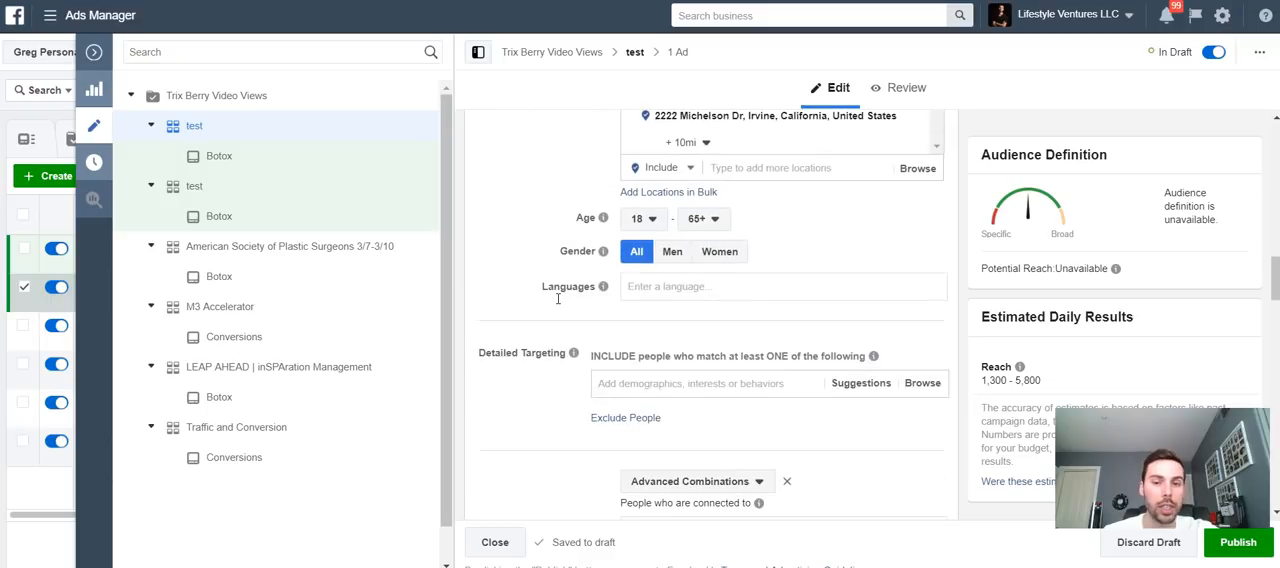
pyautogui.scroll(1, 558, 298)
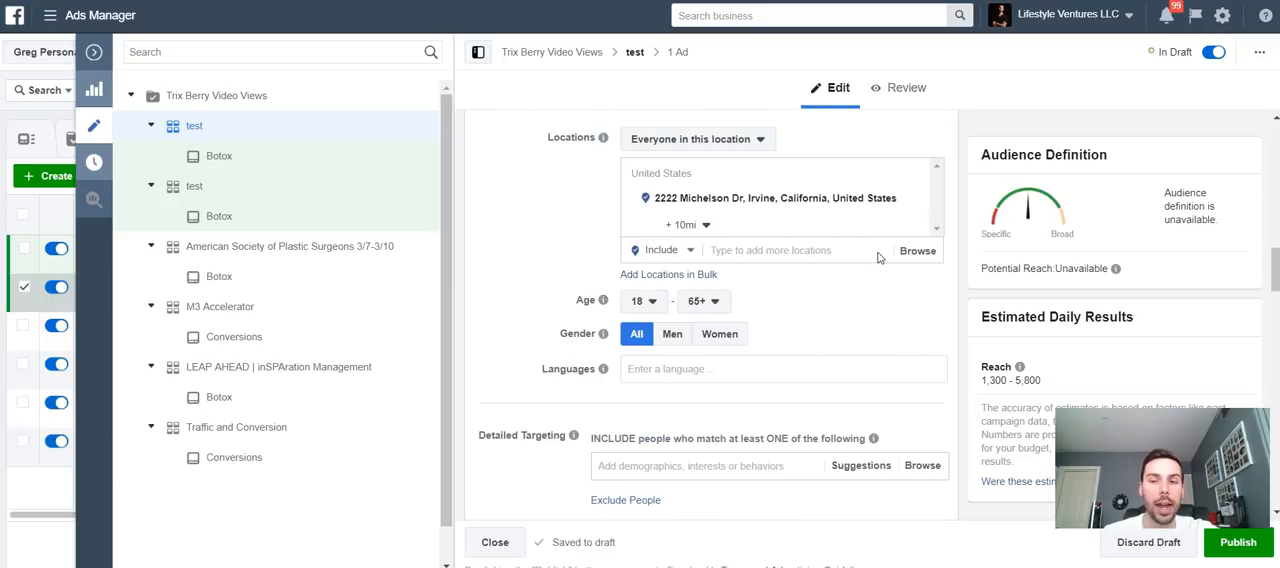
pyautogui.click(728, 230)
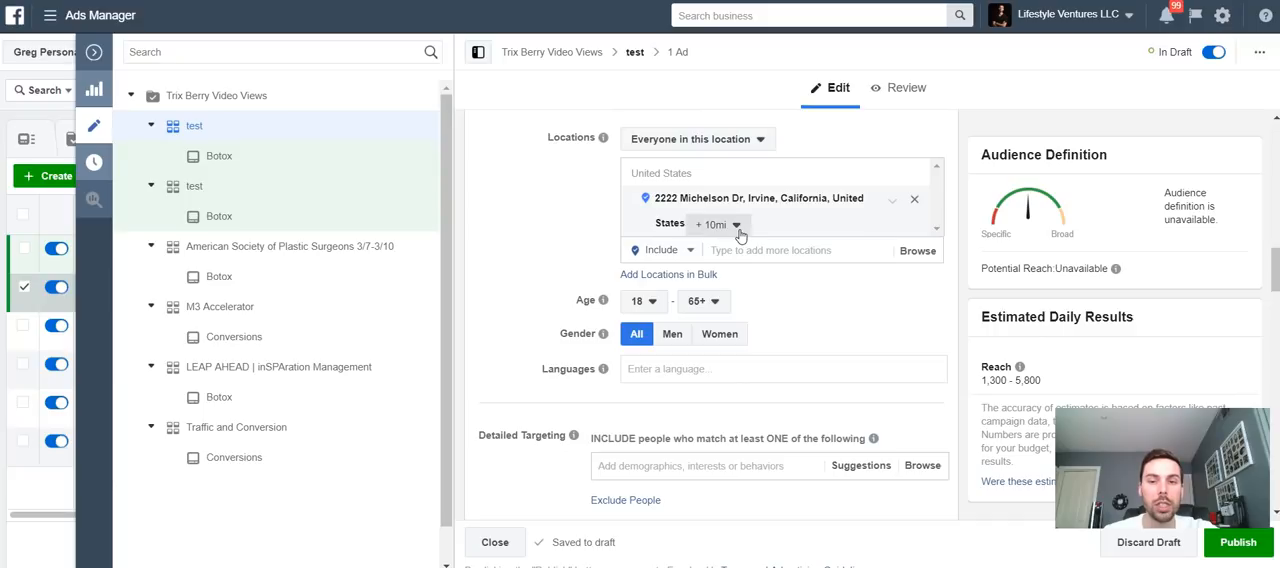
pyautogui.moveTo(716, 258); pyautogui.dragTo(695, 256)
pyautogui.click(767, 303)
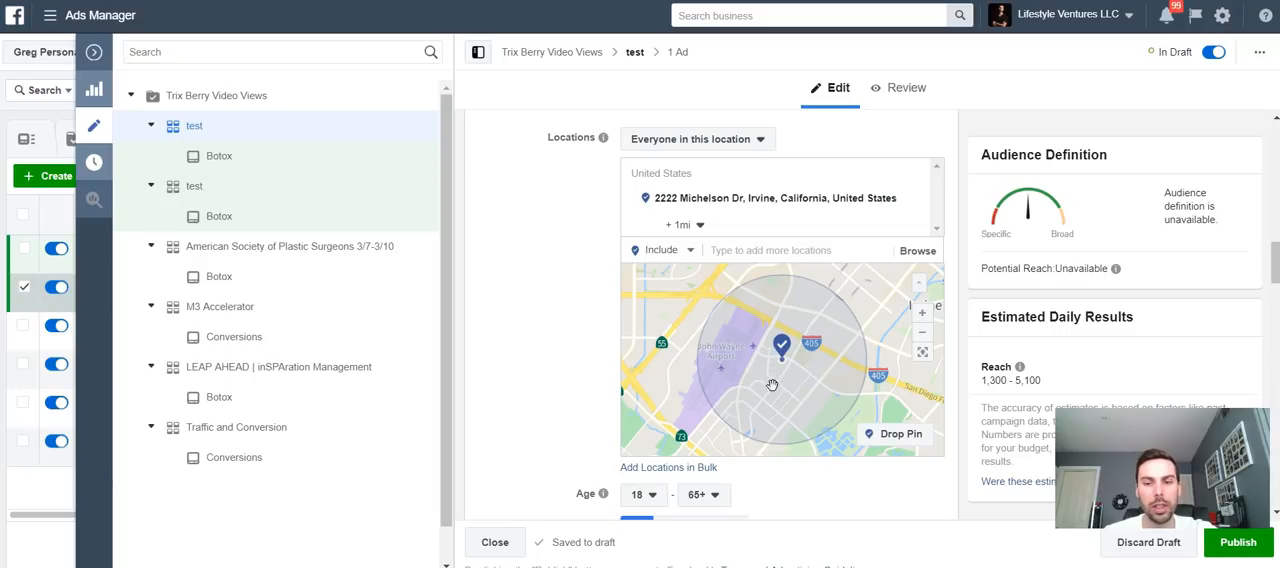
# - Drop a pin on the map east of the Irvine address to add the location (33.6750, -117.8343) with a 10 mi radius
pyautogui.scroll(1, 783, 373)
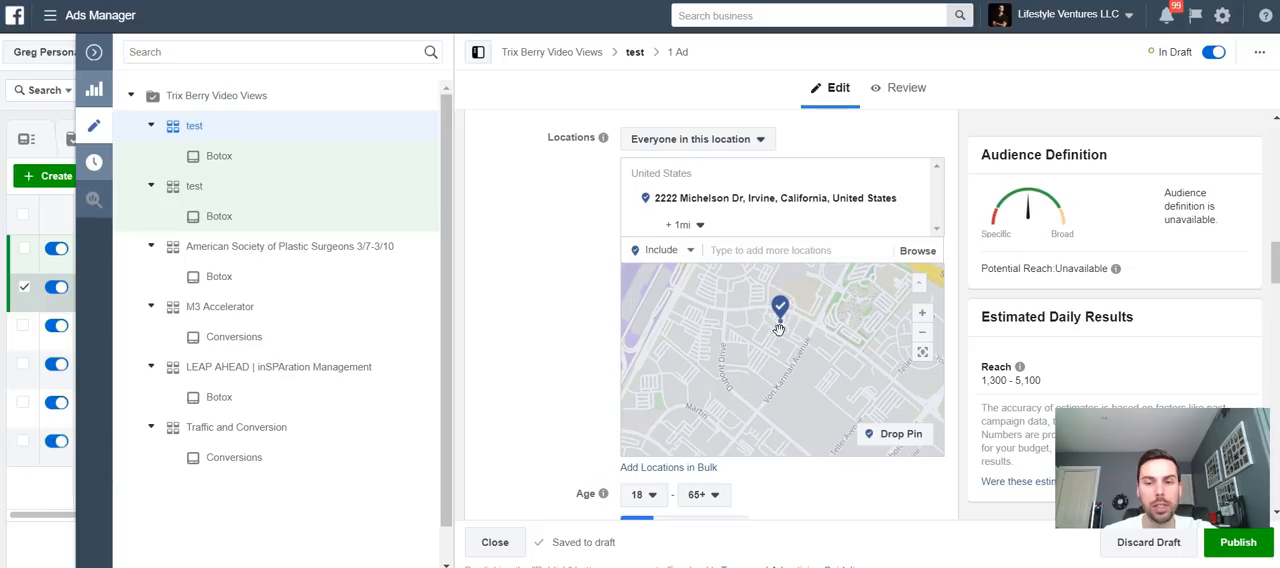
pyautogui.scroll(1, 798, 335)
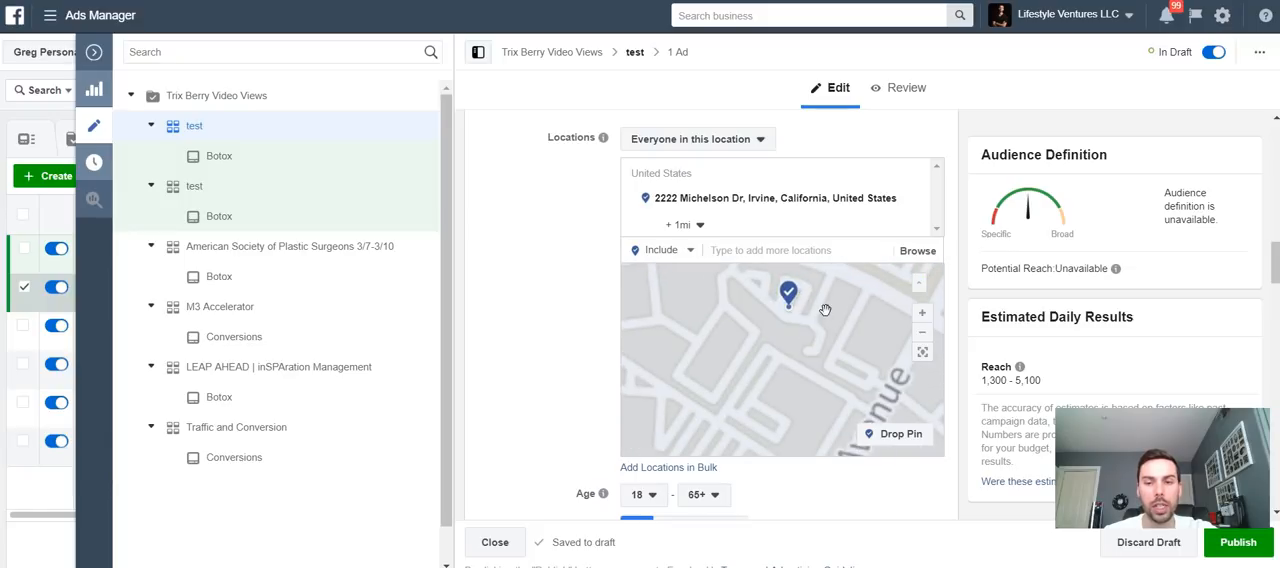
pyautogui.moveTo(798, 333); pyautogui.dragTo(794, 380)
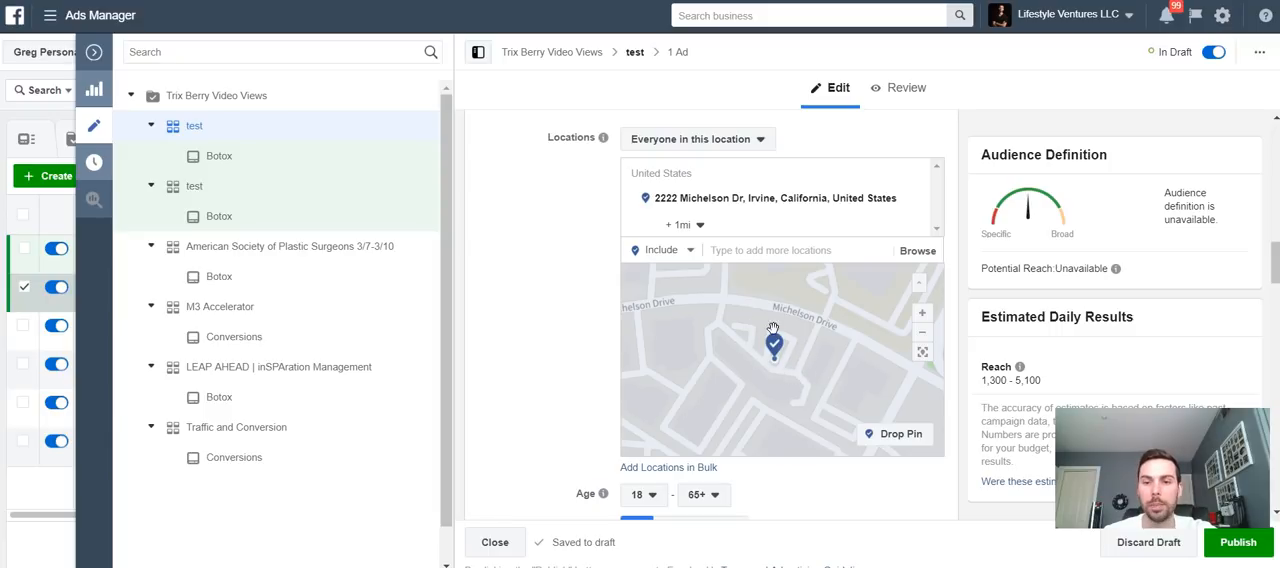
pyautogui.scroll(-4, 762, 349)
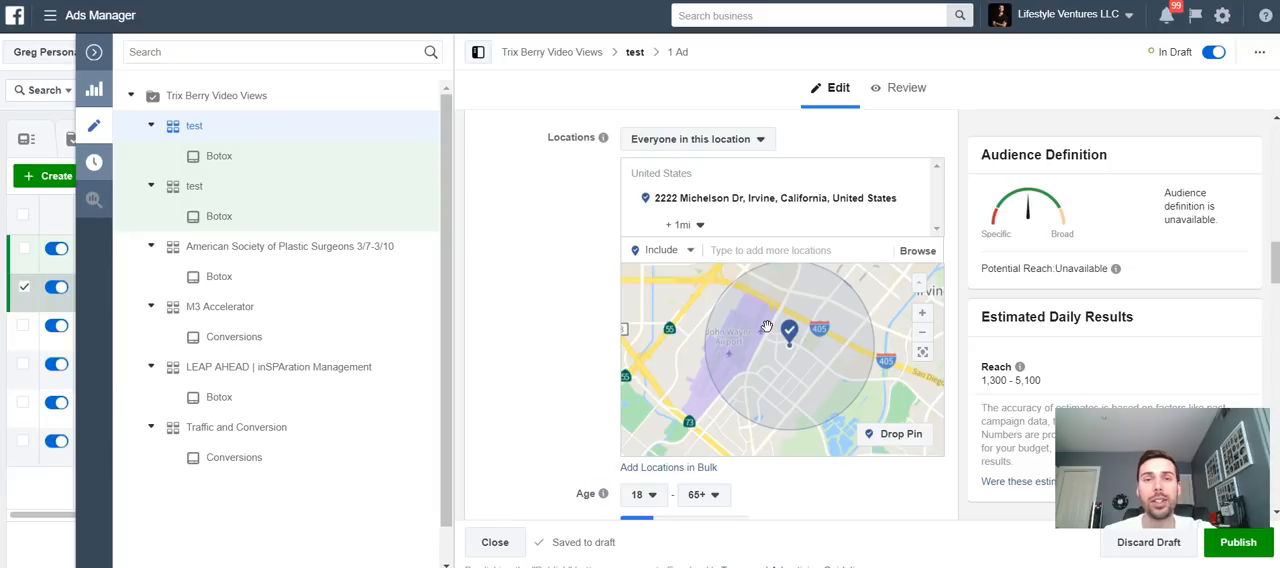
pyautogui.scroll(-2, 768, 328)
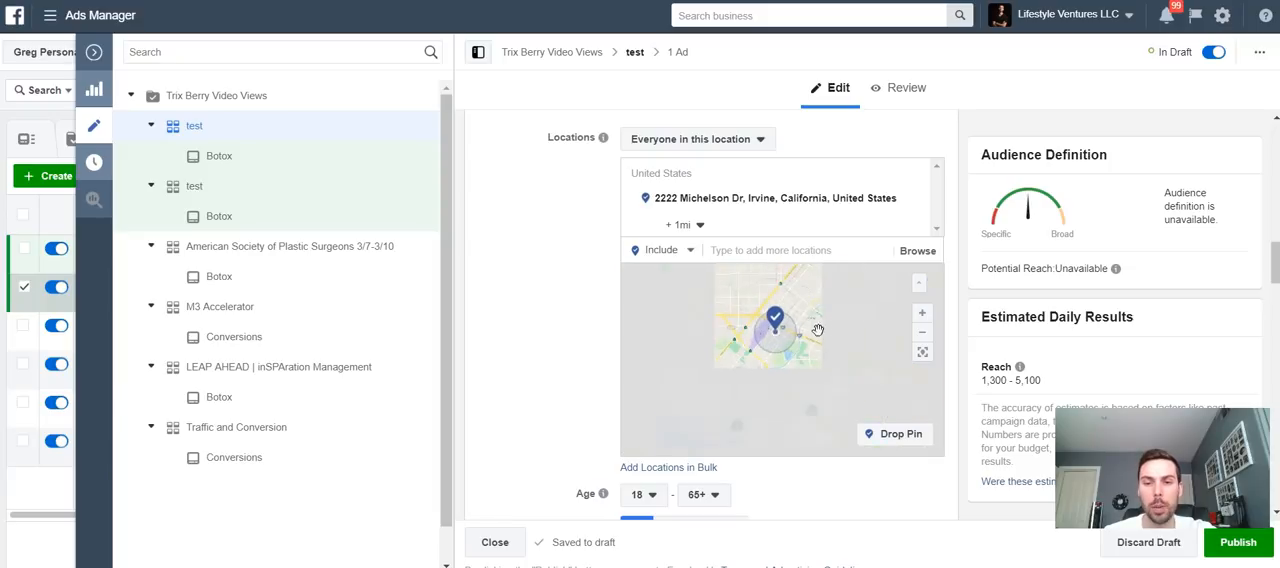
pyautogui.moveTo(788, 334)
pyautogui.mouseDown()
pyautogui.moveTo(752, 341)
pyautogui.moveTo(773, 349)
pyautogui.mouseUp()
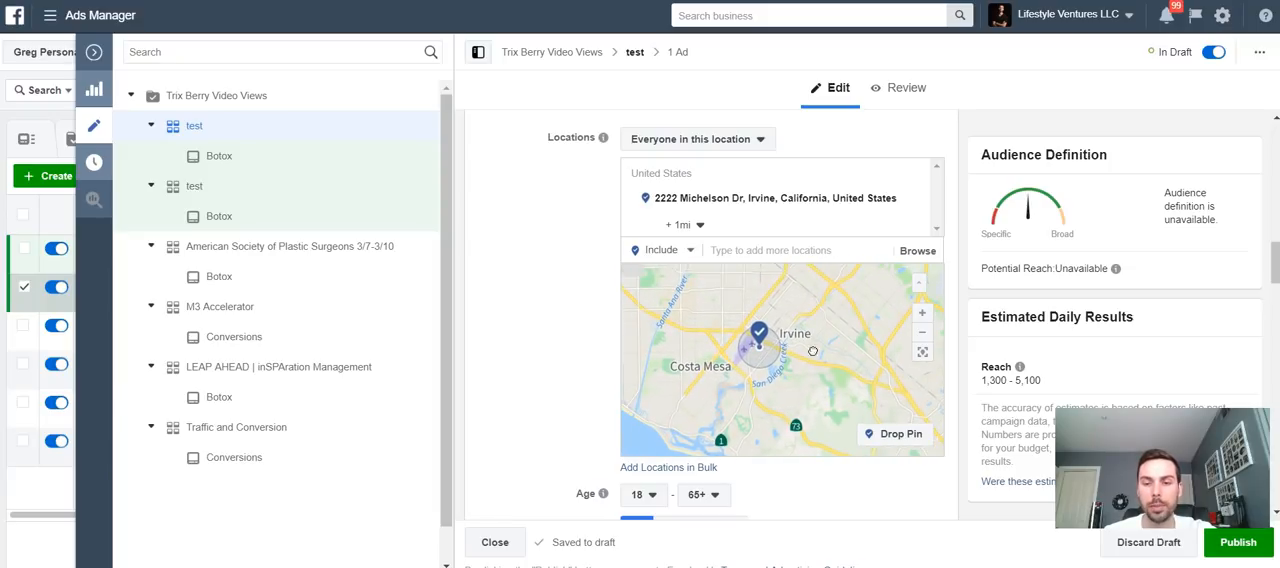
pyautogui.click(887, 433)
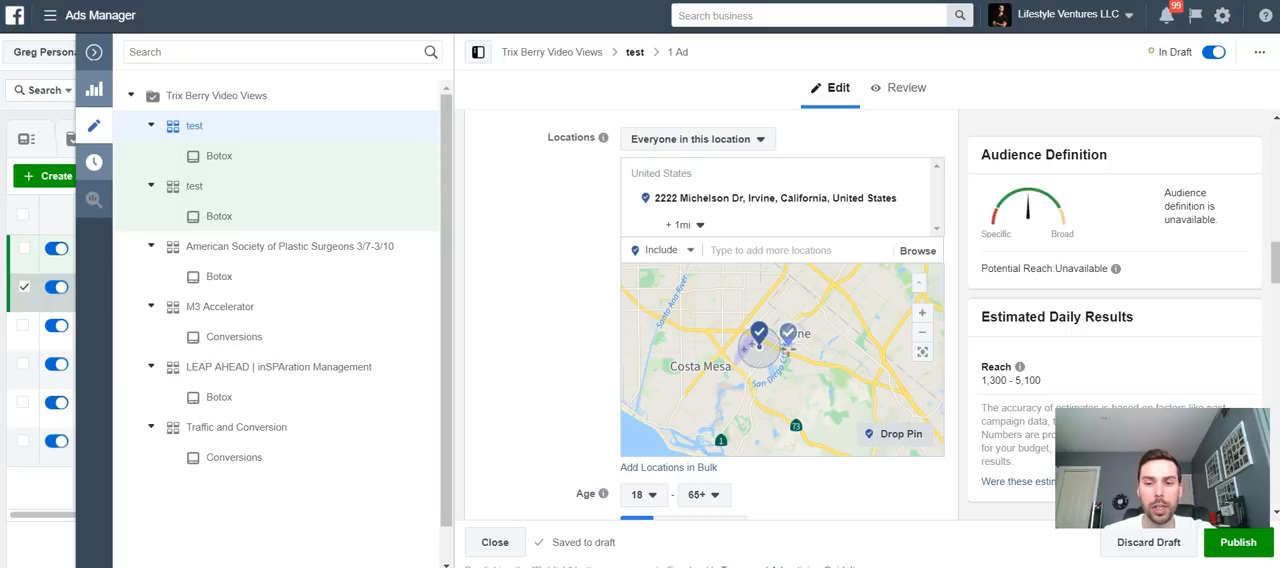
pyautogui.click(798, 358)
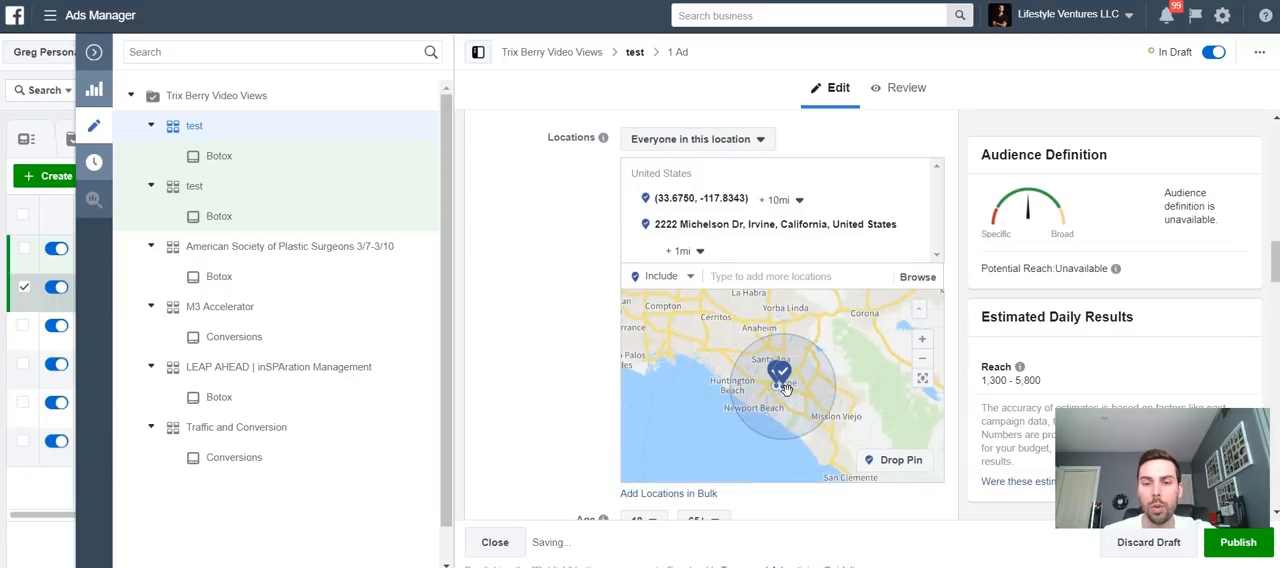
# - Switch the dropped pin location (33.6750, -117.8343) from included to excluded
pyautogui.scroll(3, 785, 389)
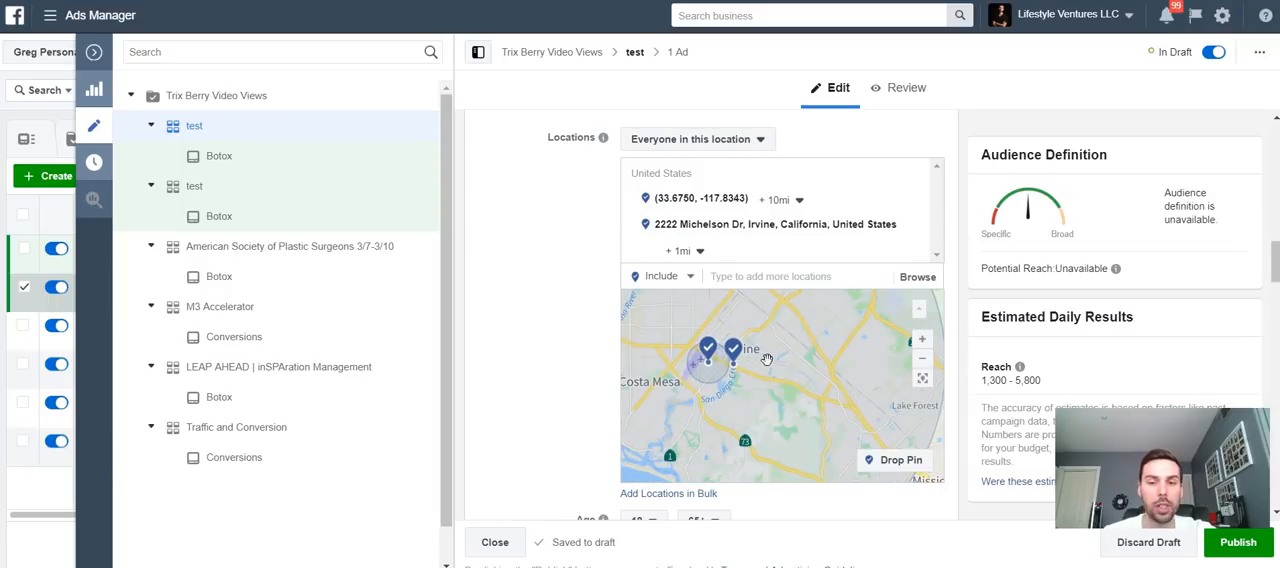
pyautogui.moveTo(840, 387); pyautogui.dragTo(853, 389)
pyautogui.click(825, 383)
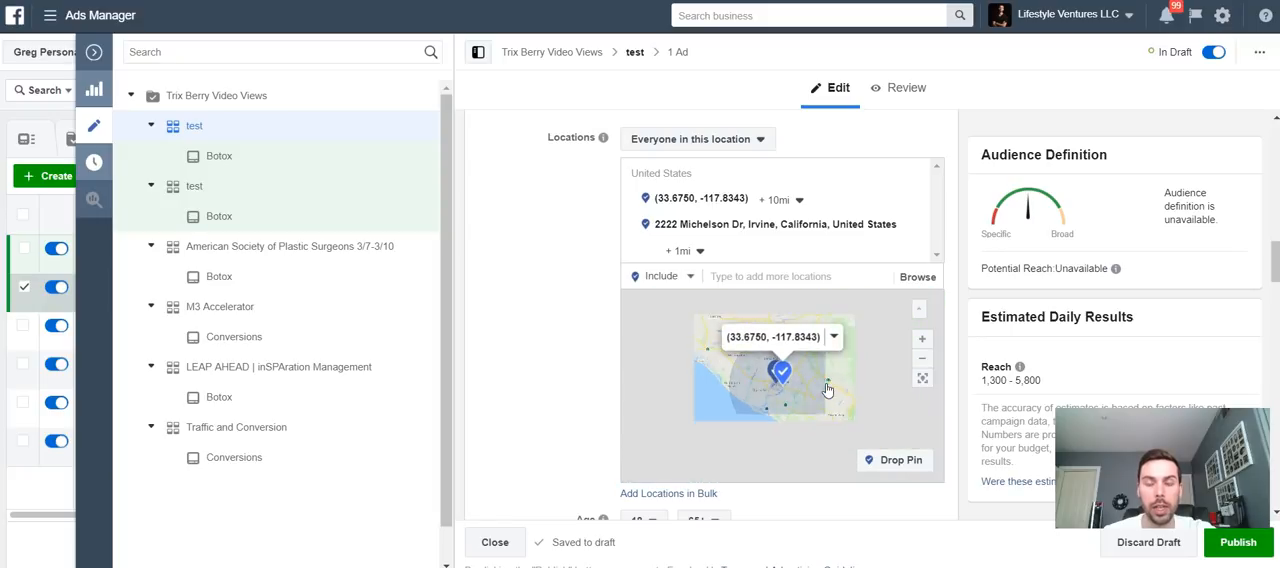
pyautogui.click(834, 341)
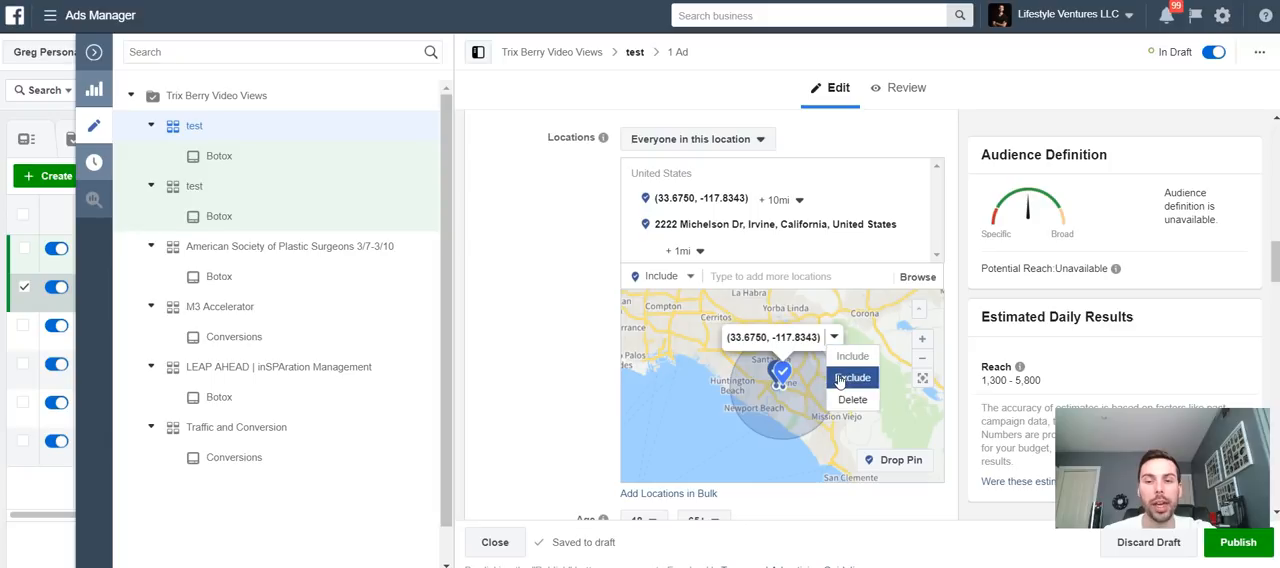
pyautogui.click(840, 381)
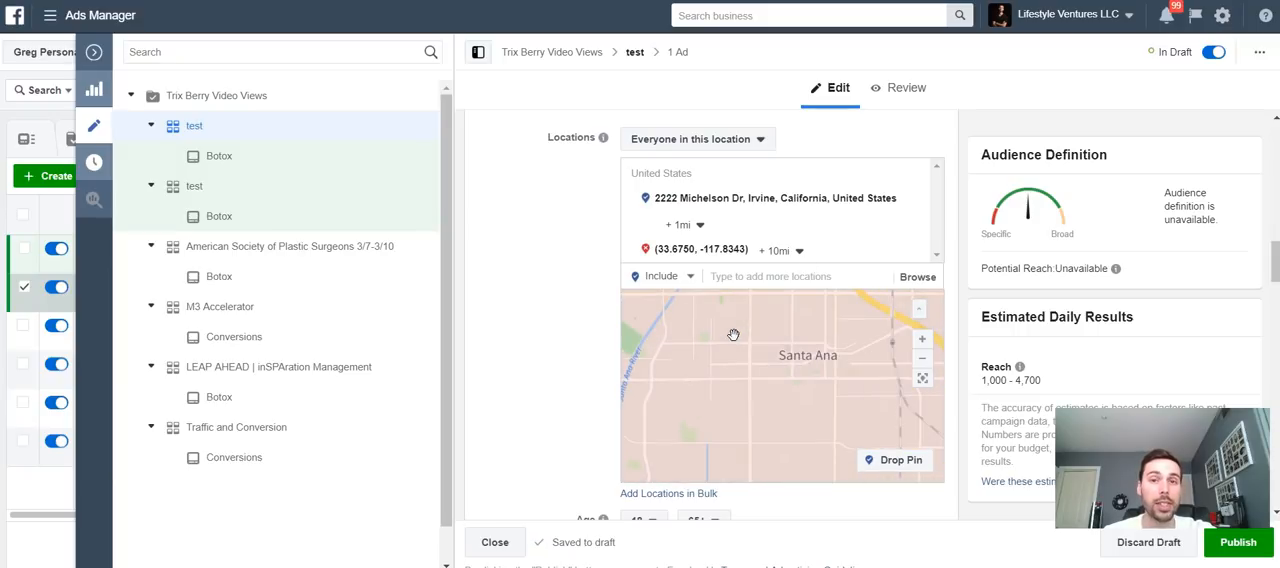
# - Open the other test ad set's settings in the editor
pyautogui.scroll(-3, 849, 391)
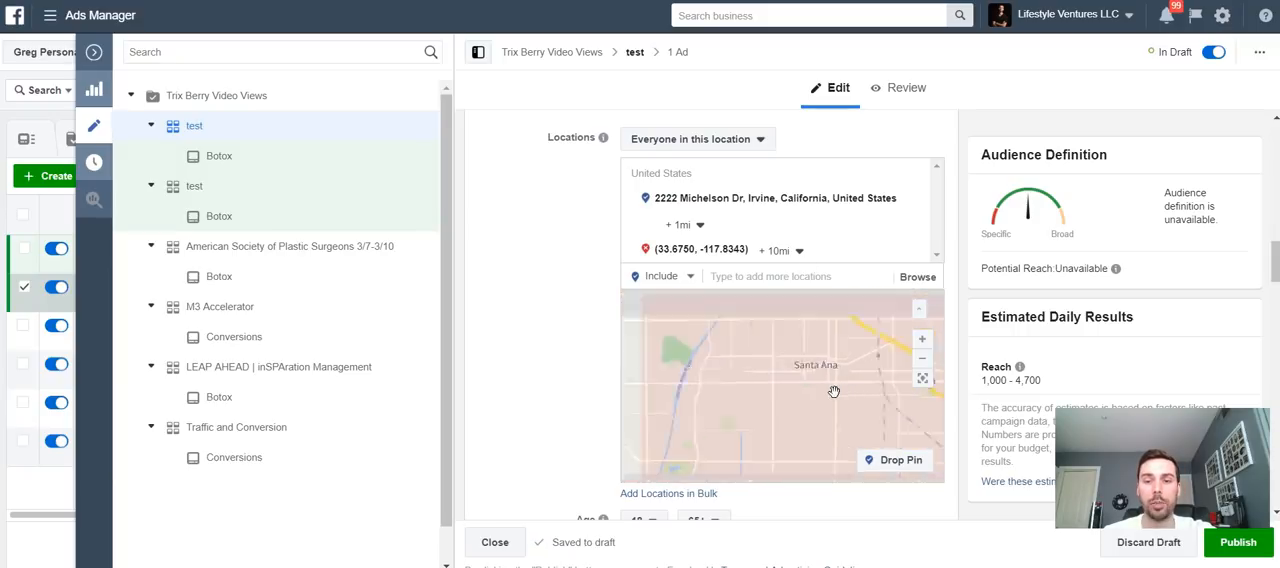
pyautogui.moveTo(799, 384); pyautogui.dragTo(736, 348)
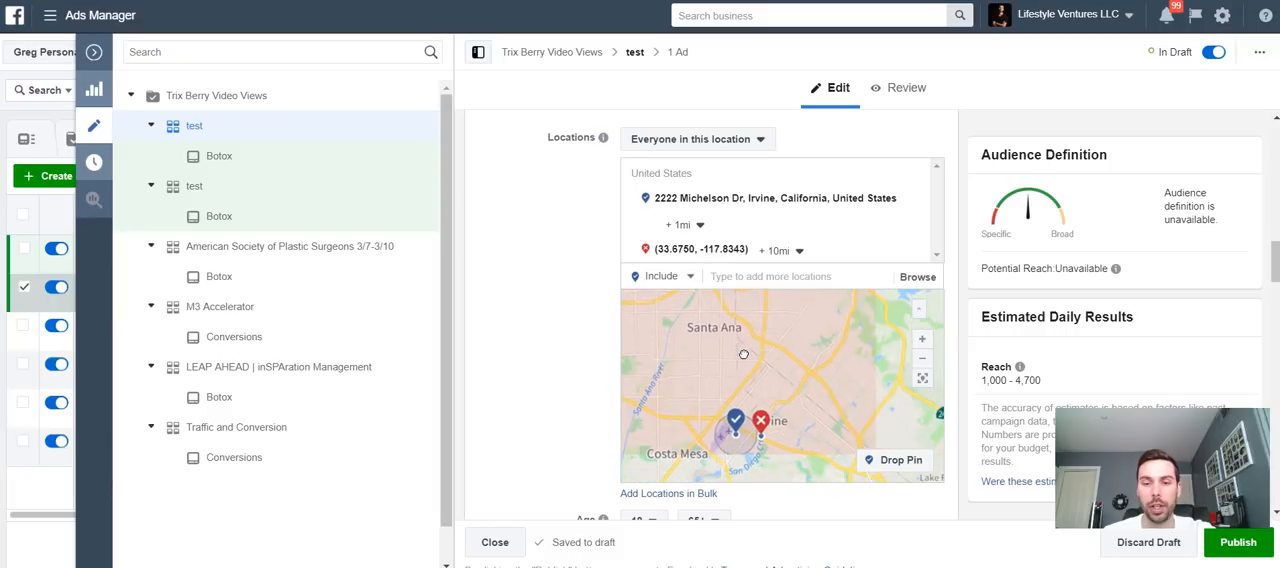
pyautogui.click(24, 250)
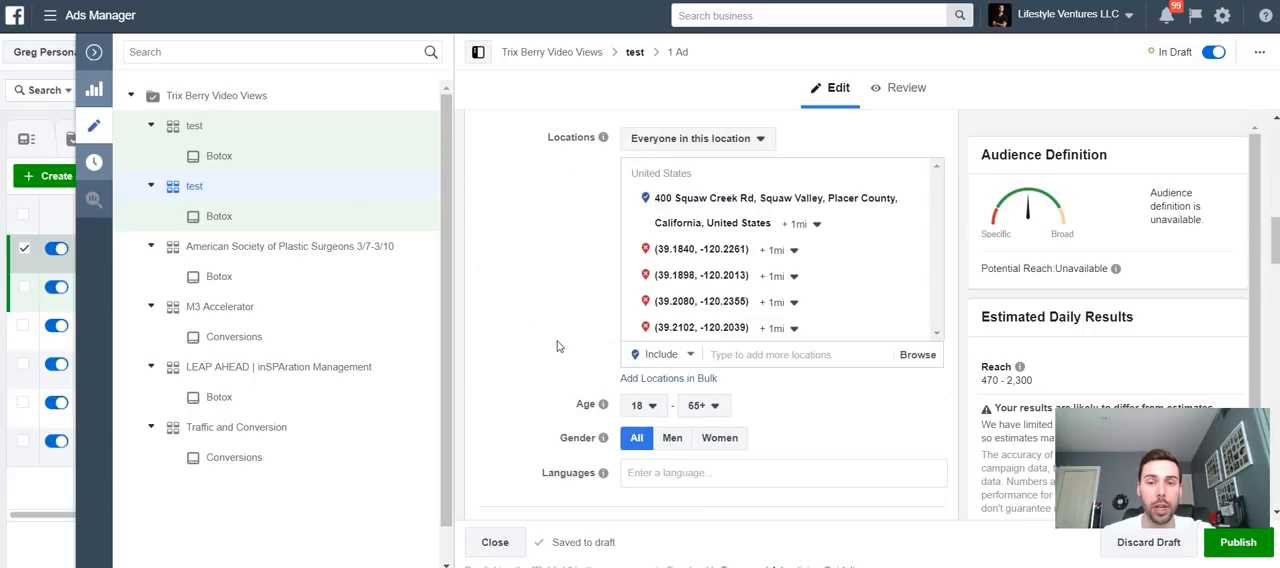
# - Examine the other ad set's Squaw Valley location and its excluded pins on the map
pyautogui.scroll(2, 558, 346)
pyautogui.scroll(-1, 558, 346)
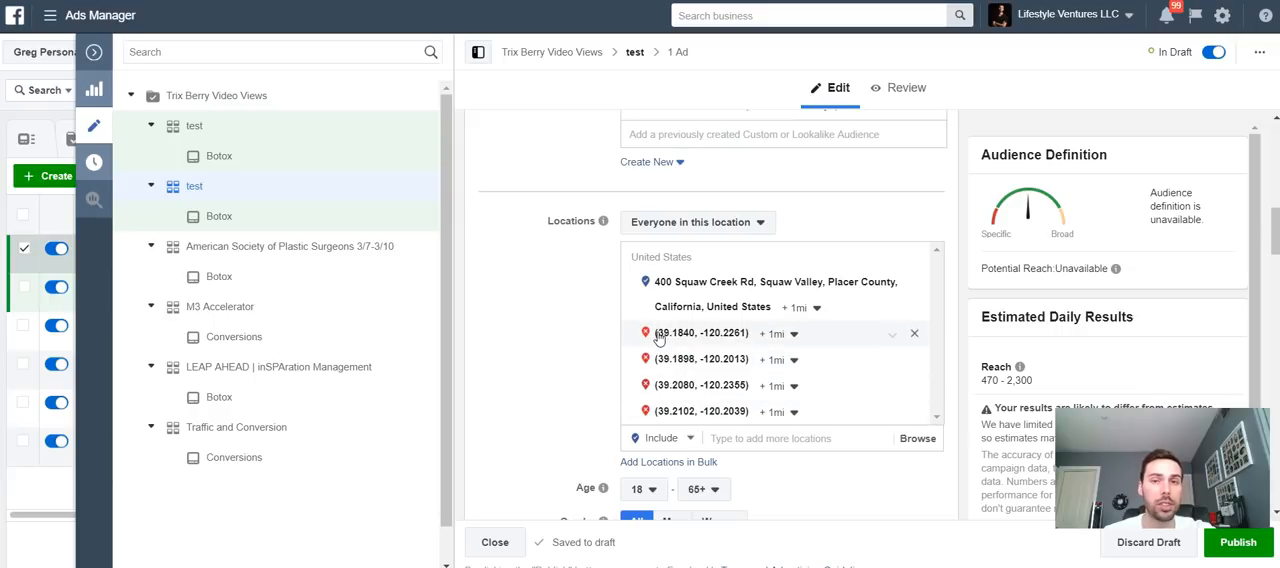
pyautogui.click(787, 441)
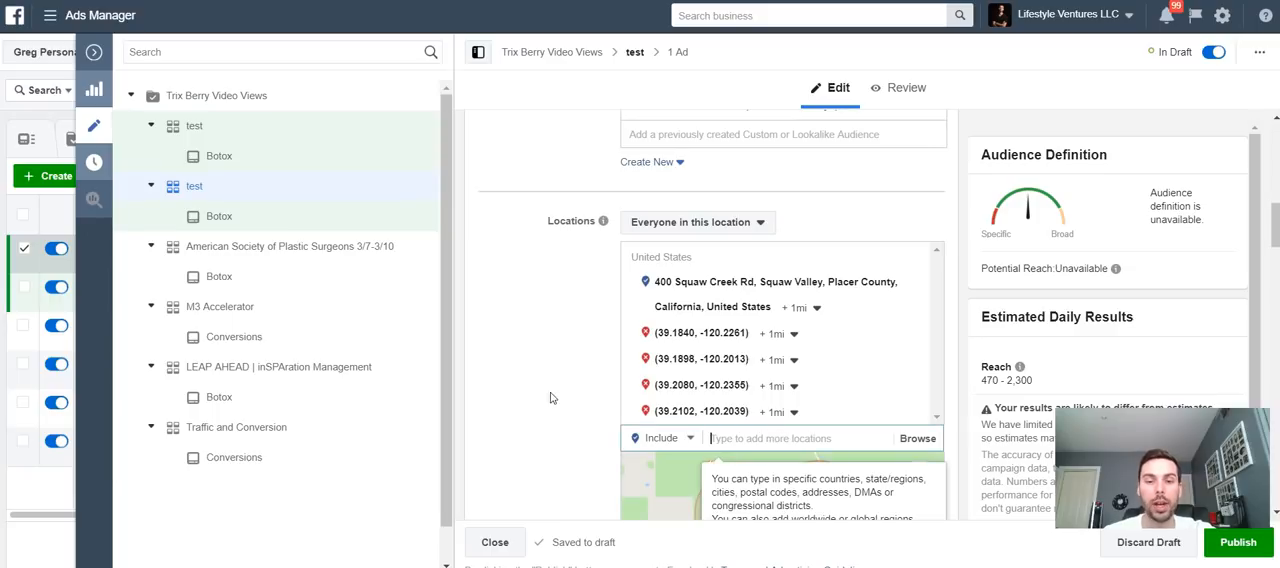
pyautogui.scroll(-2, 557, 393)
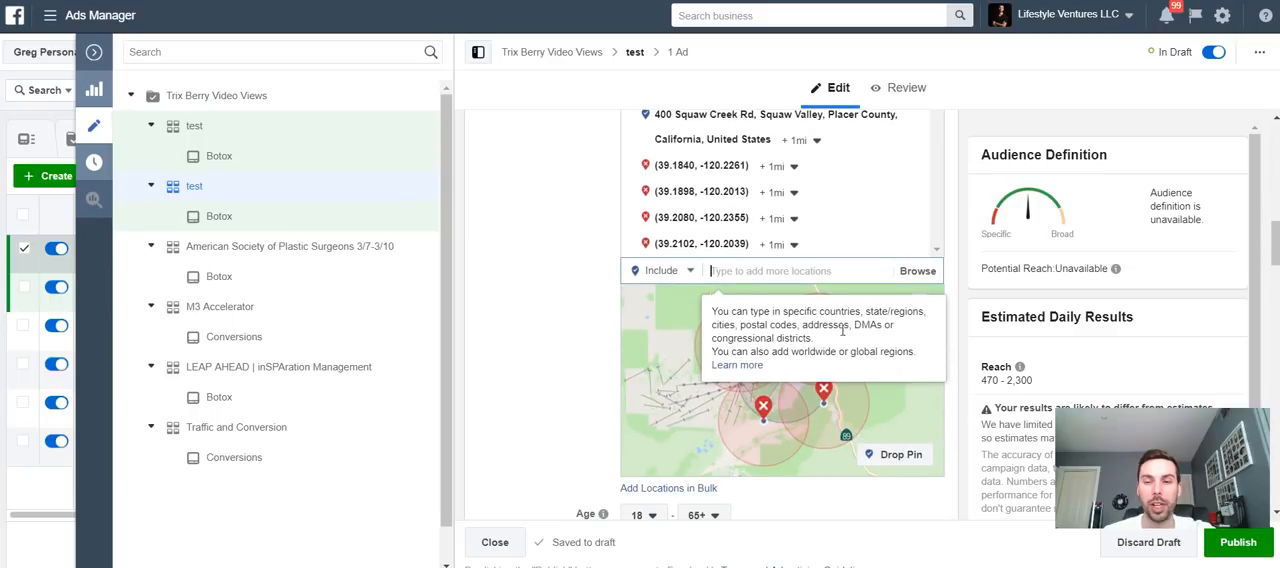
pyautogui.click(888, 410)
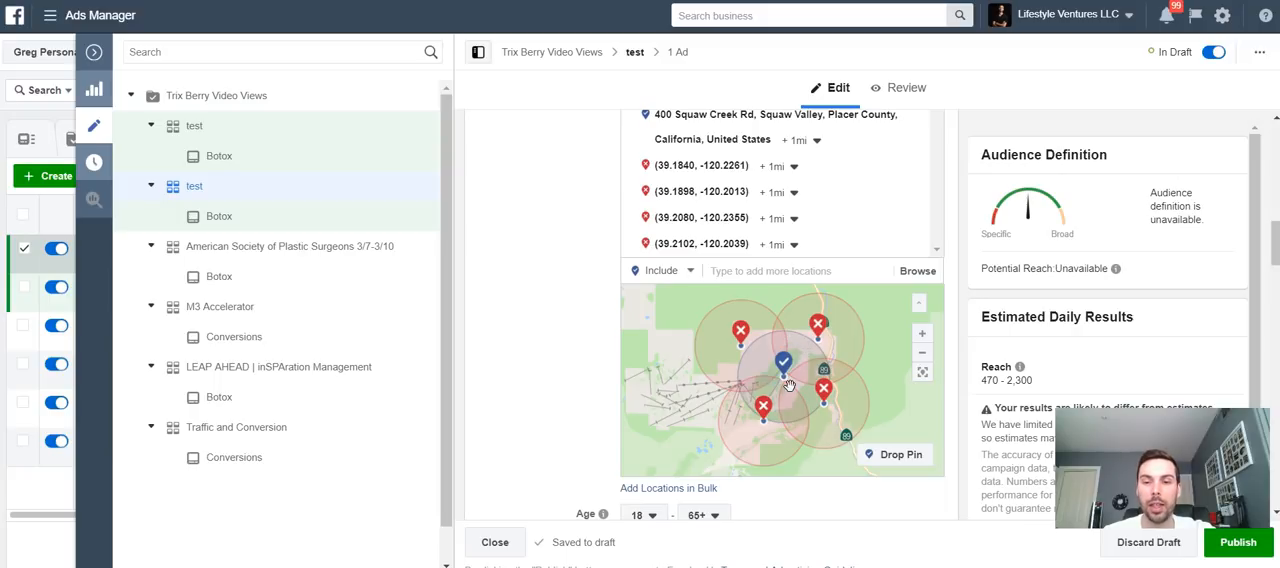
pyautogui.scroll(2, 789, 372)
pyautogui.scroll(2, 802, 388)
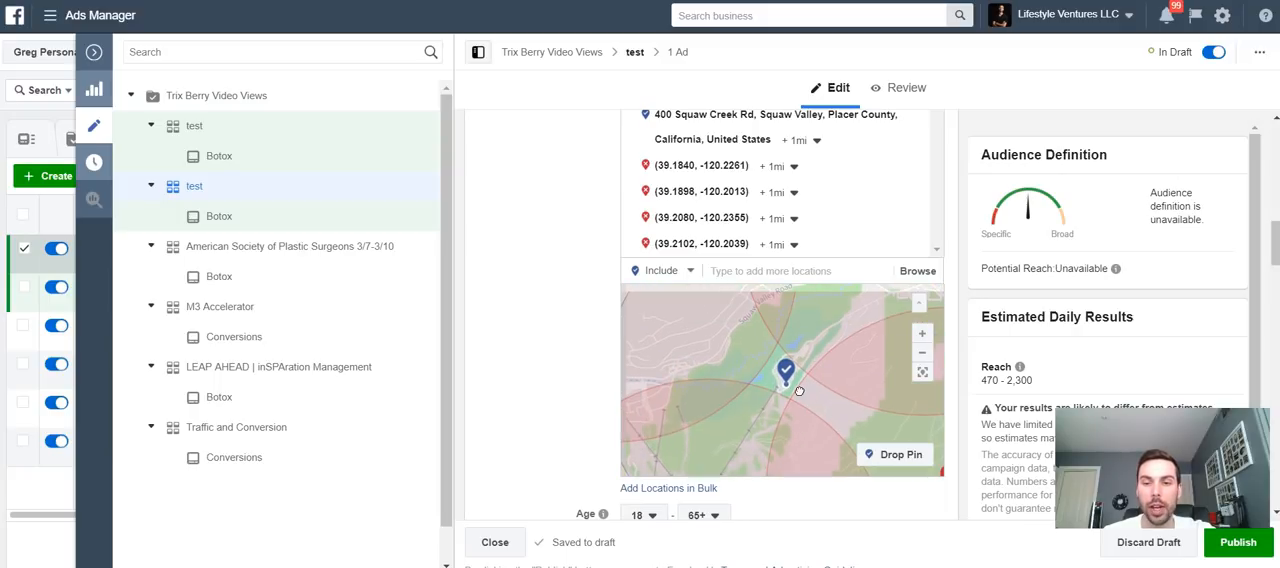
pyautogui.scroll(-2, 796, 372)
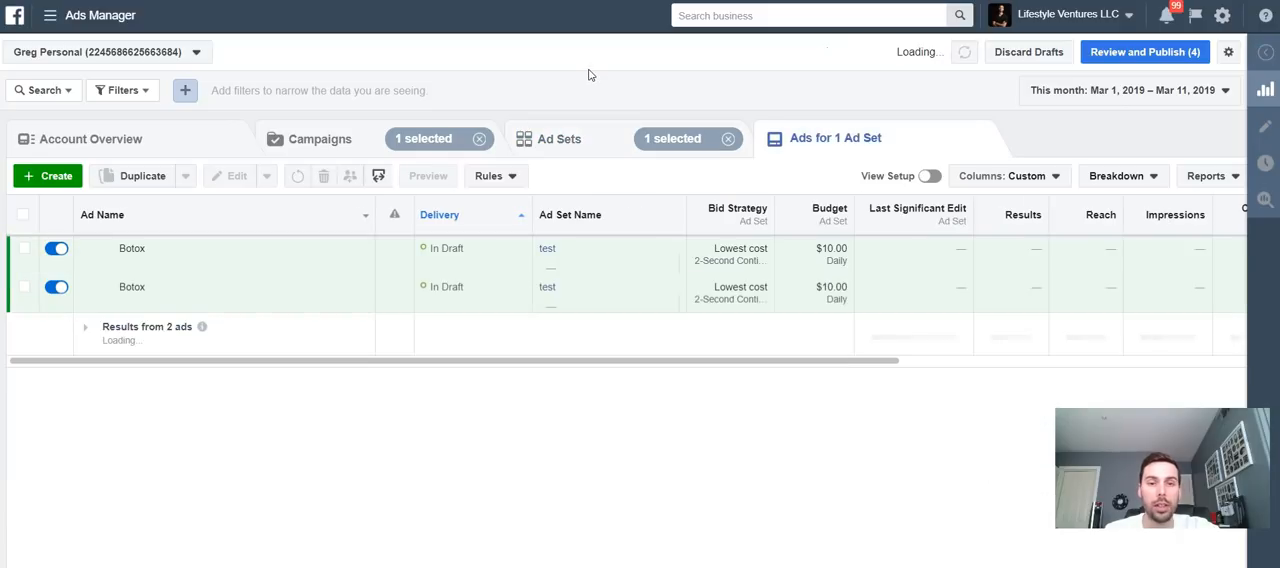
# - Open the Botox ad for editing and view its video post preview
pyautogui.click(24, 252)
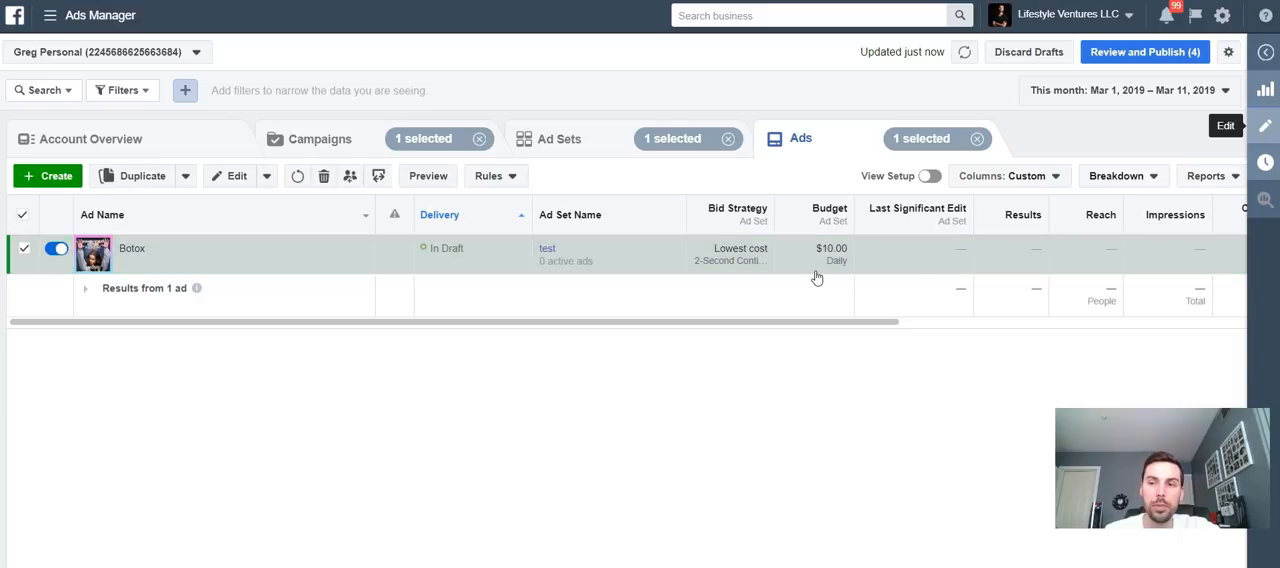
pyautogui.click(739, 272)
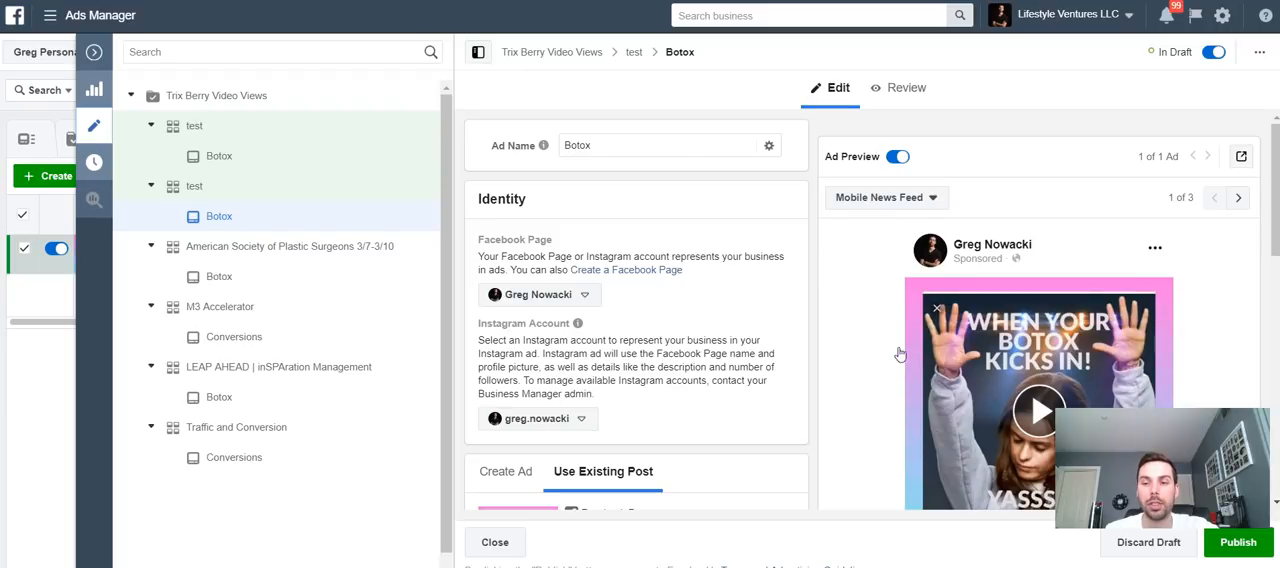
pyautogui.scroll(-1, 898, 352)
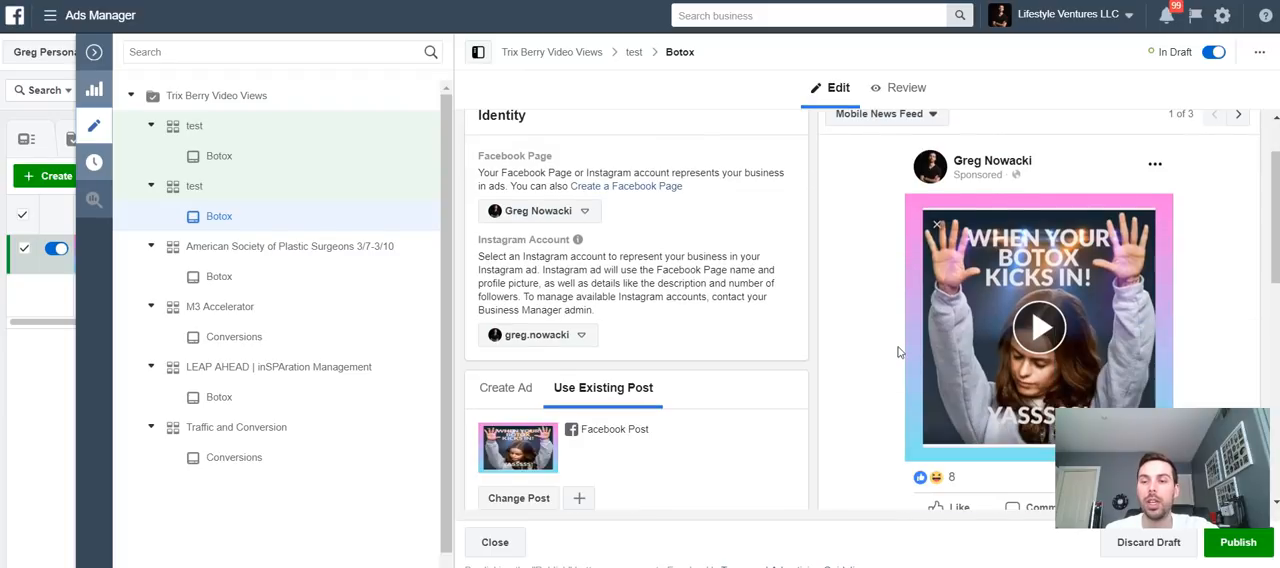
pyautogui.click(955, 373)
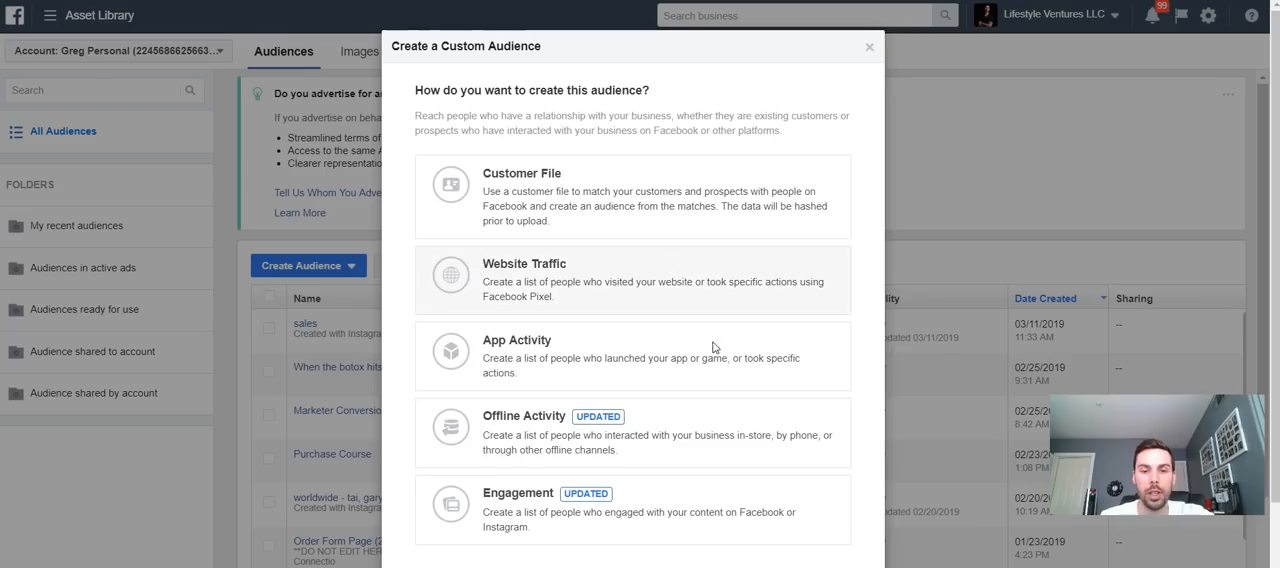
# - Start a video engagement custom audience of people who watched at least 25% of a video
pyautogui.click(620, 528)
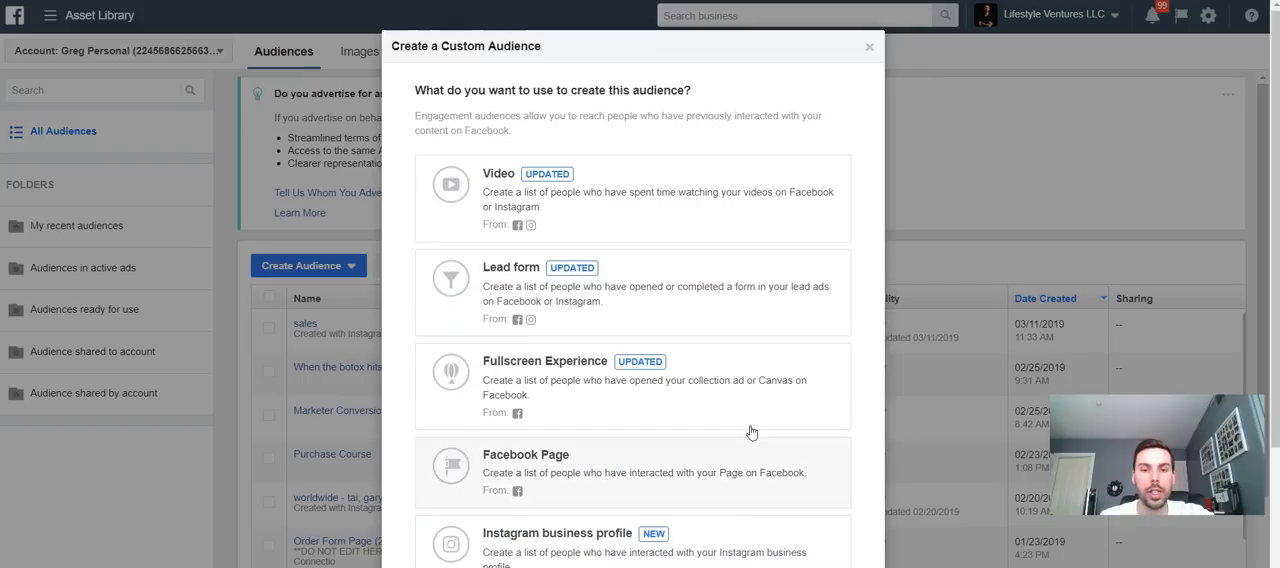
pyautogui.click(603, 220)
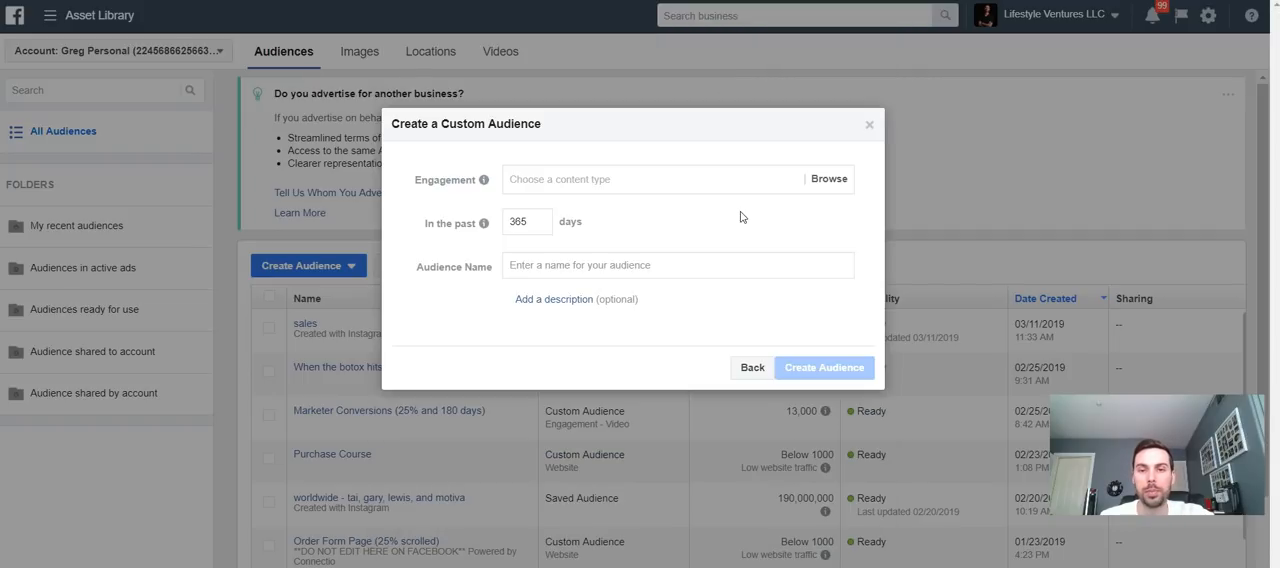
pyautogui.click(631, 182)
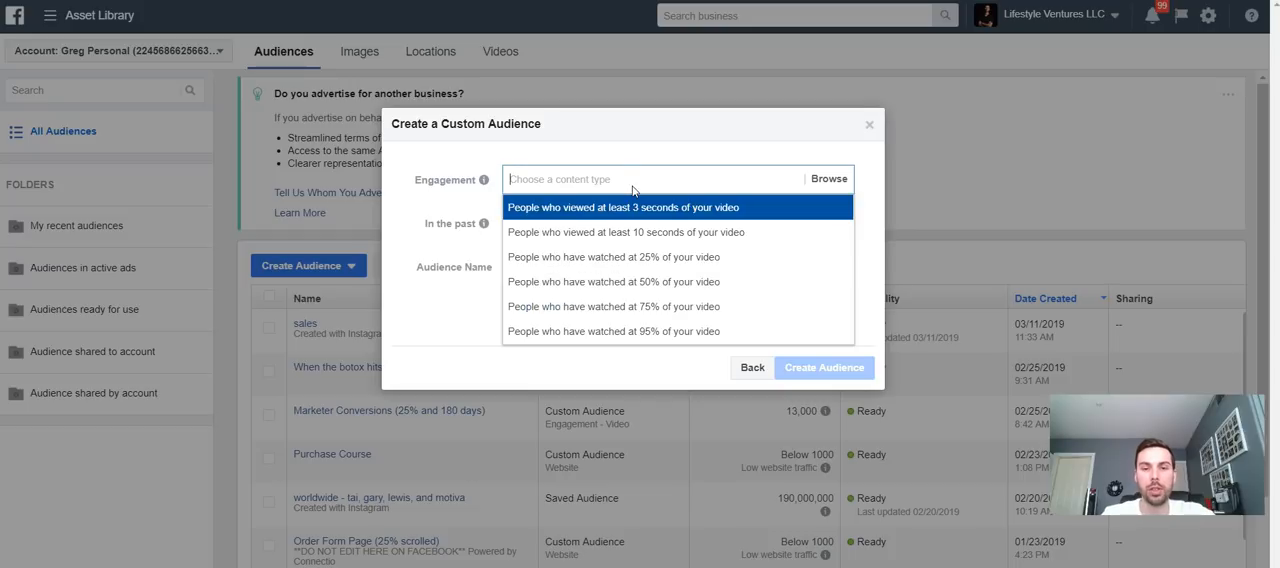
pyautogui.click(629, 258)
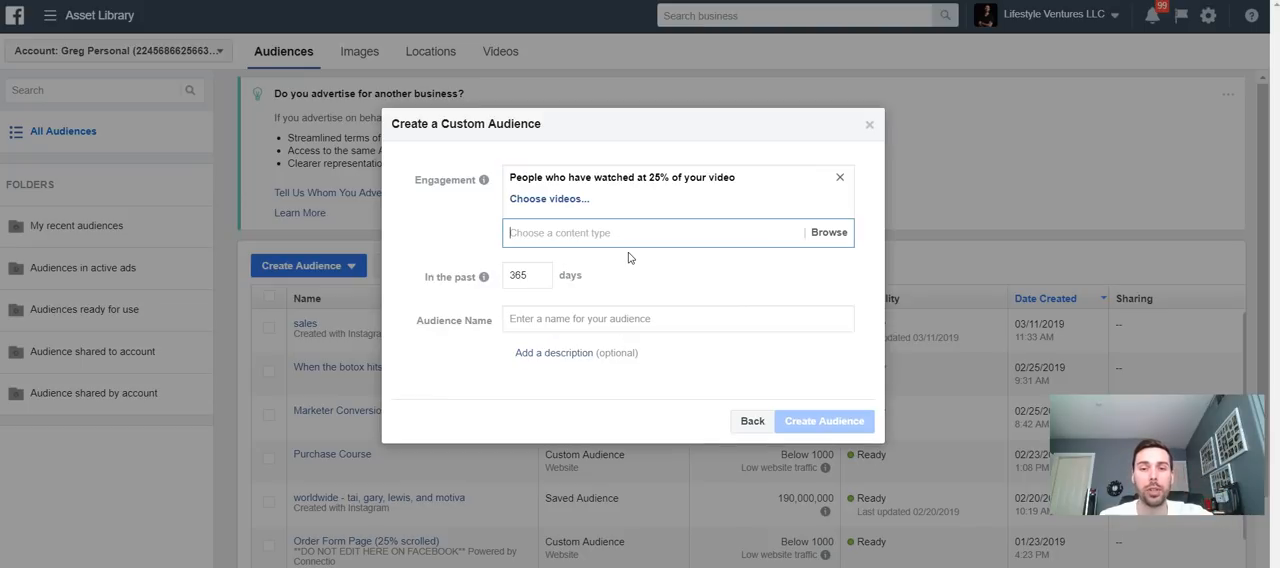
# - Choose the "When Your Botox Kicks In" video as the audience source and confirm the selection
pyautogui.click(561, 202)
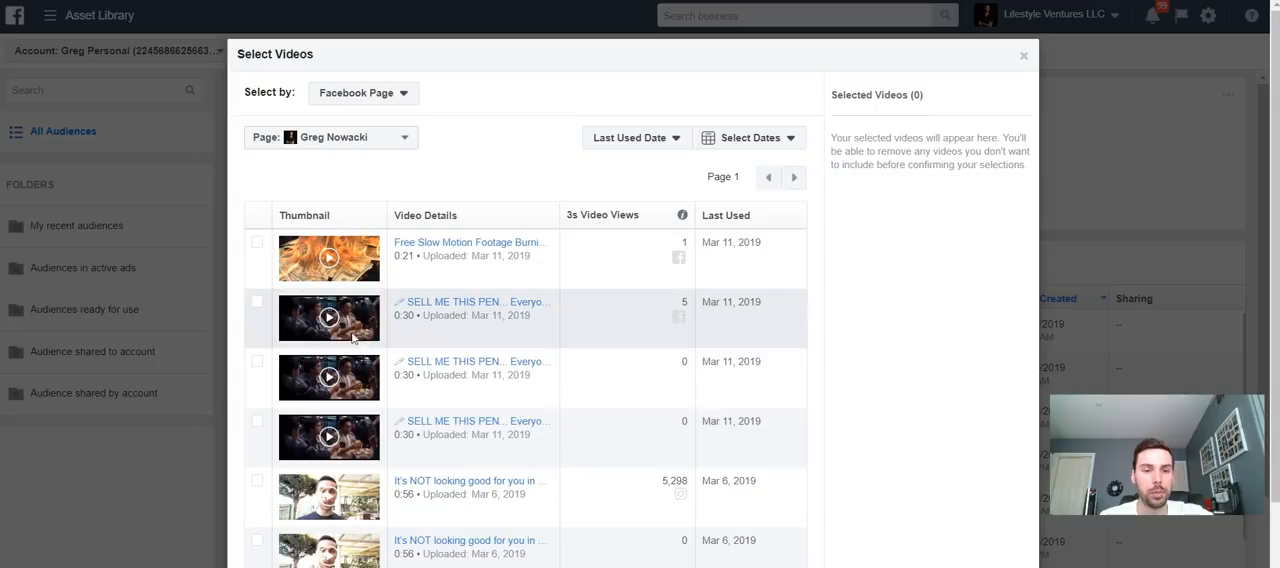
pyautogui.scroll(-2, 510, 338)
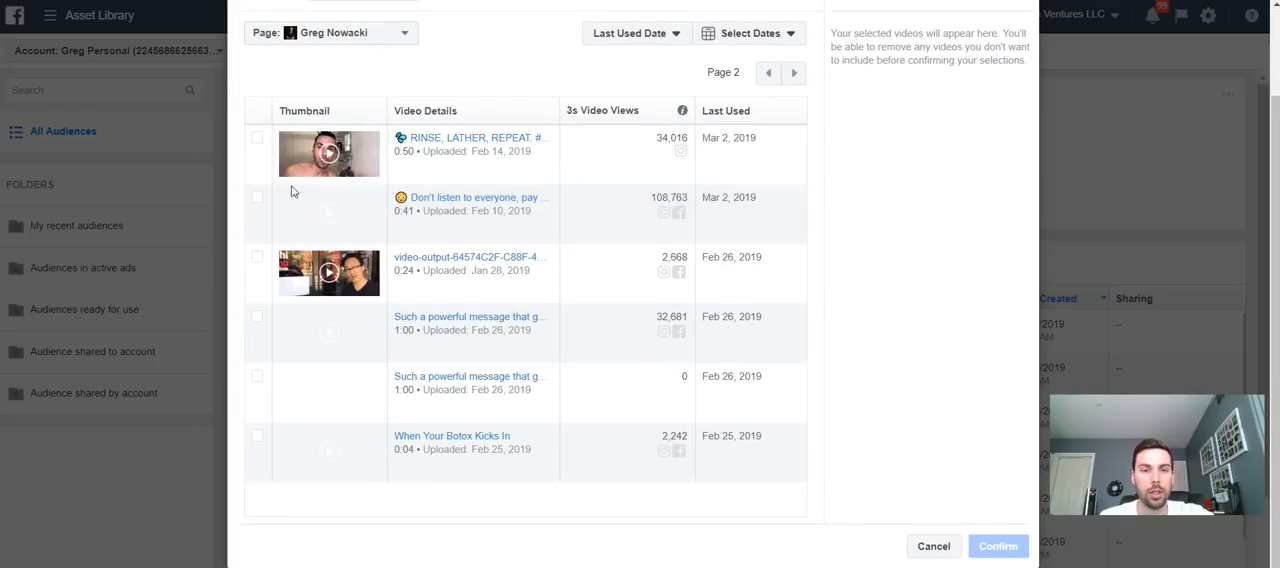
pyautogui.click(258, 437)
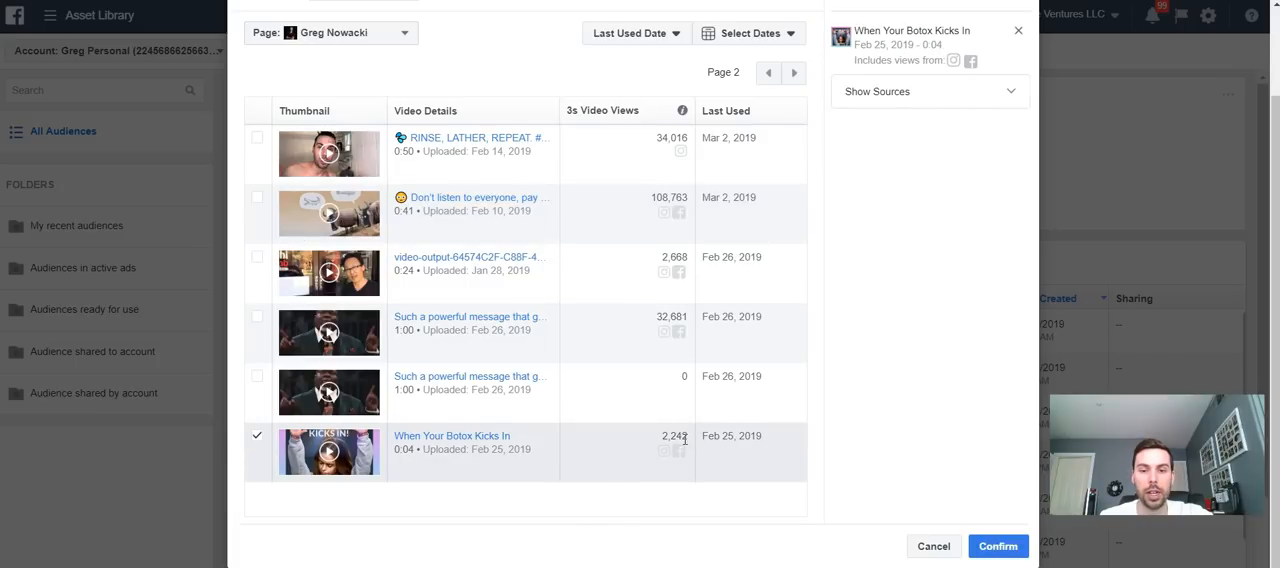
pyautogui.click(990, 546)
# - Set the lookback period to 180 days, then close the custom audience dialog without creating it
pyautogui.doubleClick(529, 312)
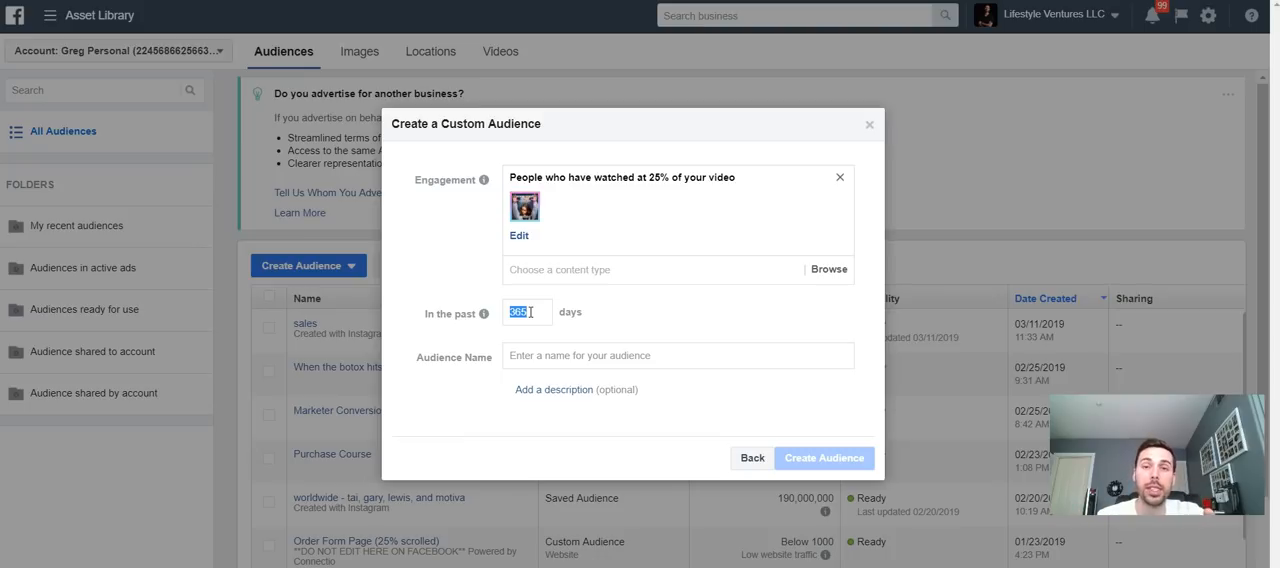
pyautogui.write('180')
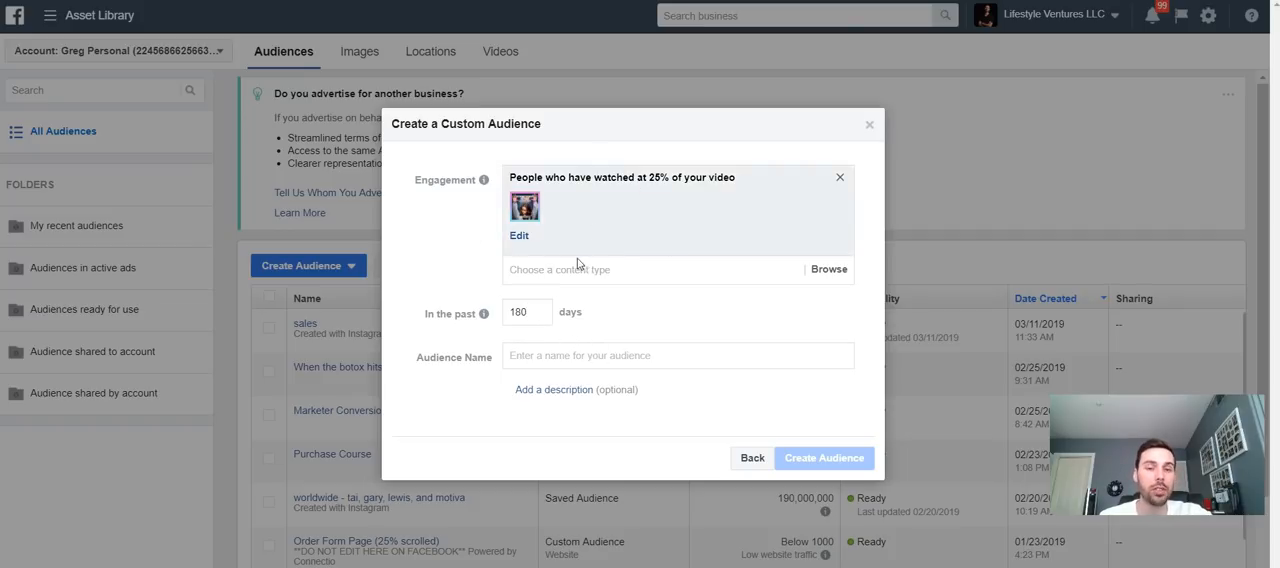
pyautogui.click(541, 355)
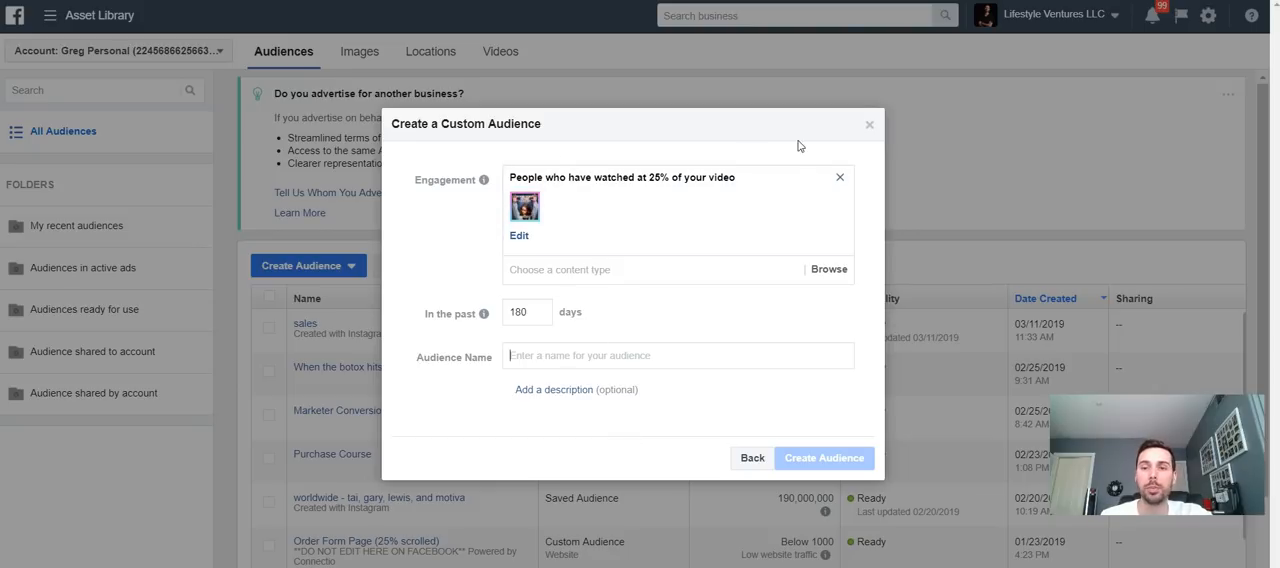
pyautogui.click(869, 124)
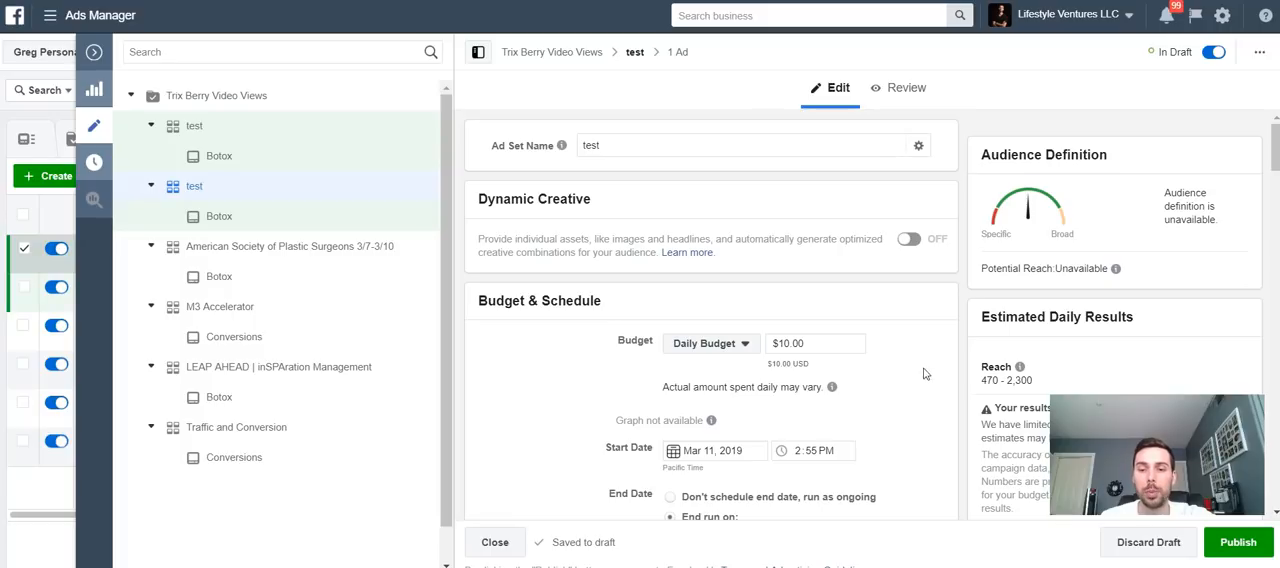
# - Examine the ad set's location pins on the map and the include or exclude options for each location
pyautogui.scroll(-5, 925, 386)
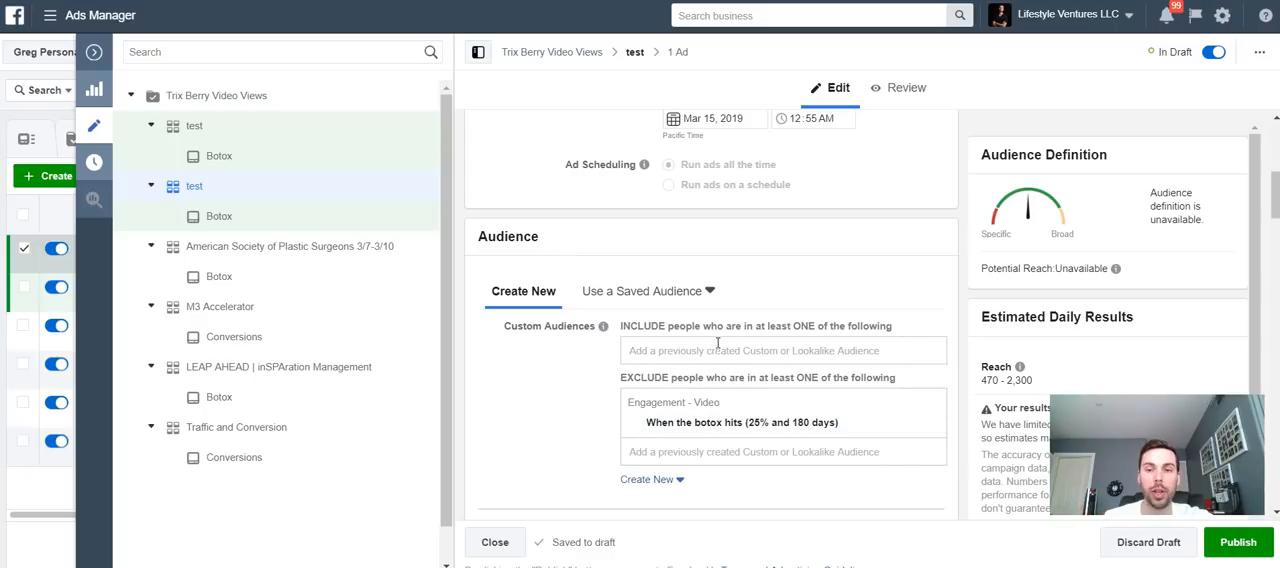
pyautogui.scroll(-5, 577, 396)
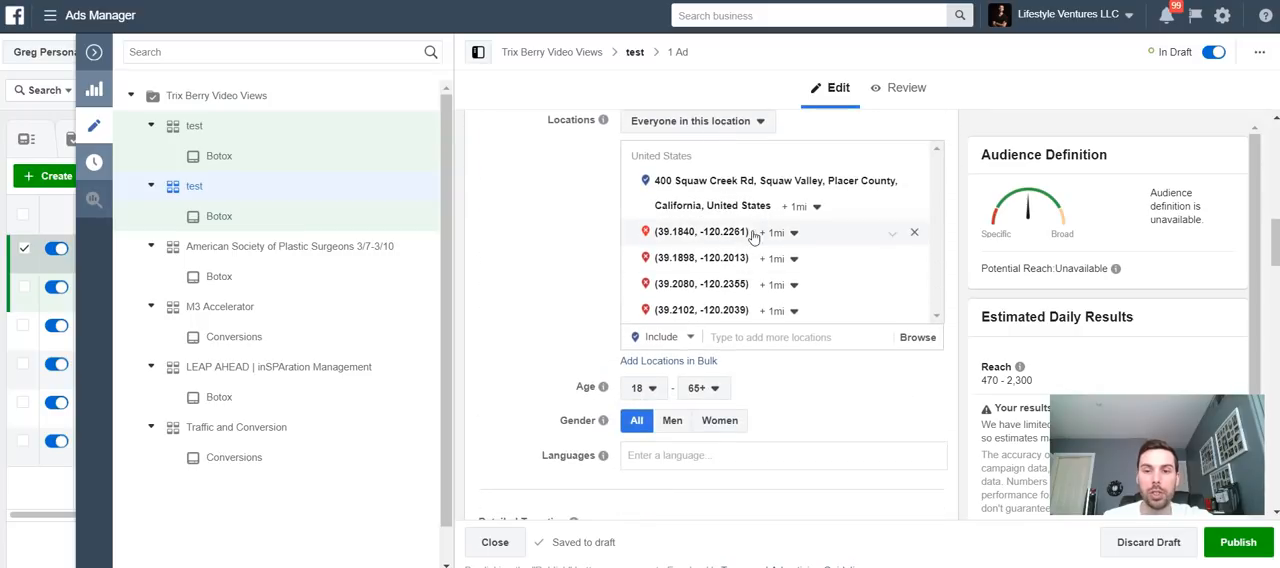
pyautogui.click(803, 340)
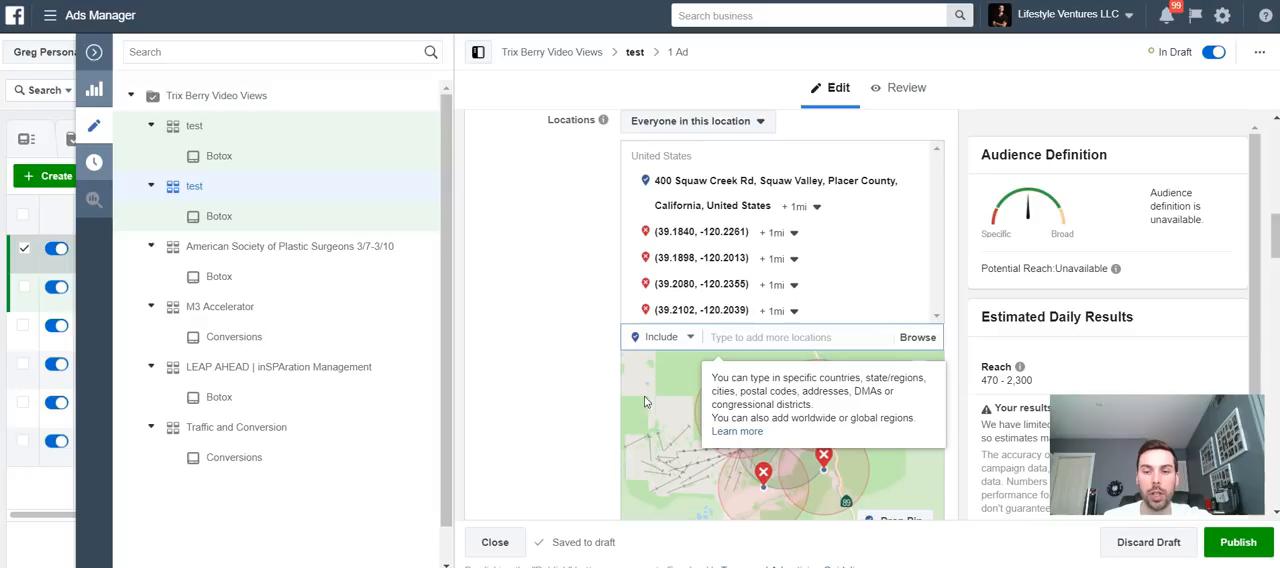
pyautogui.click(682, 431)
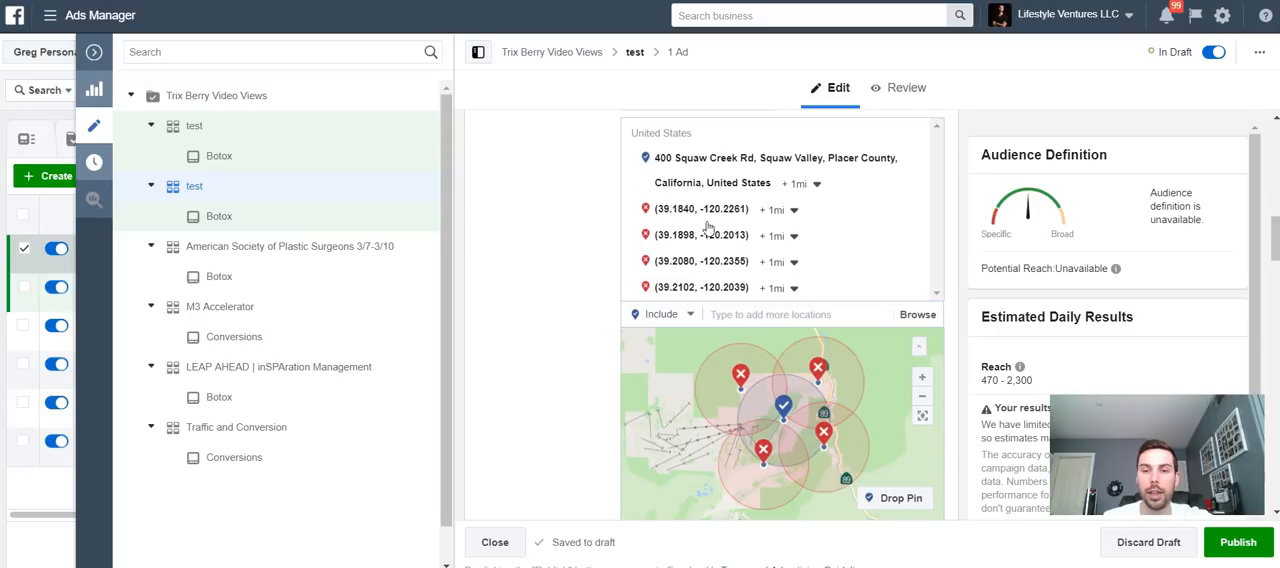
pyautogui.click(818, 372)
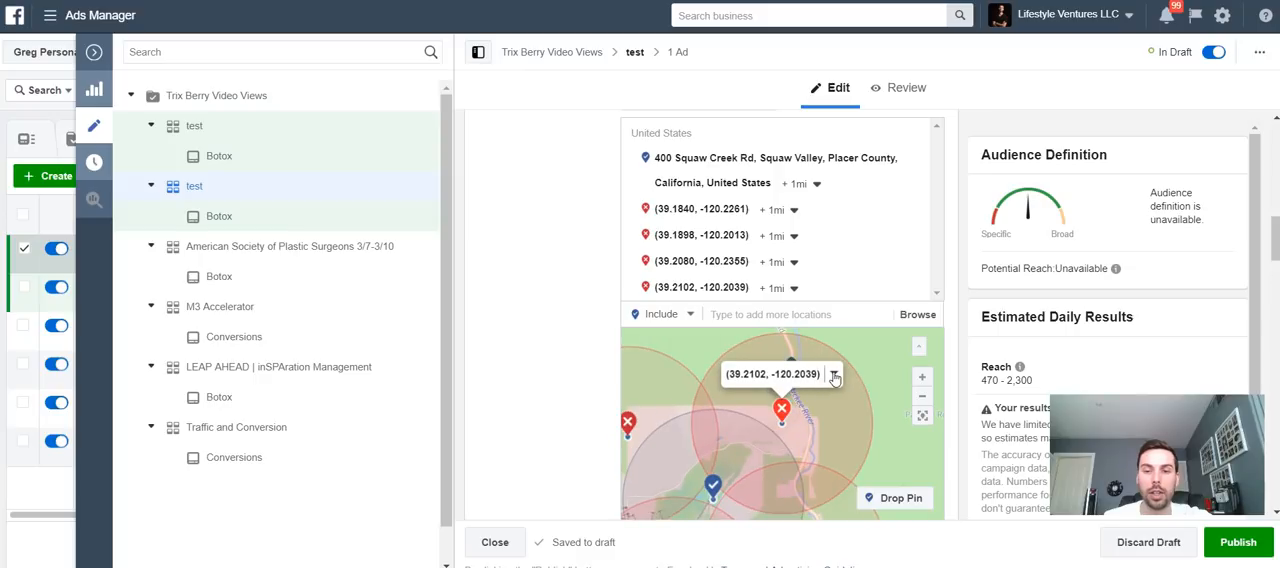
pyautogui.click(834, 376)
pyautogui.click(834, 376)
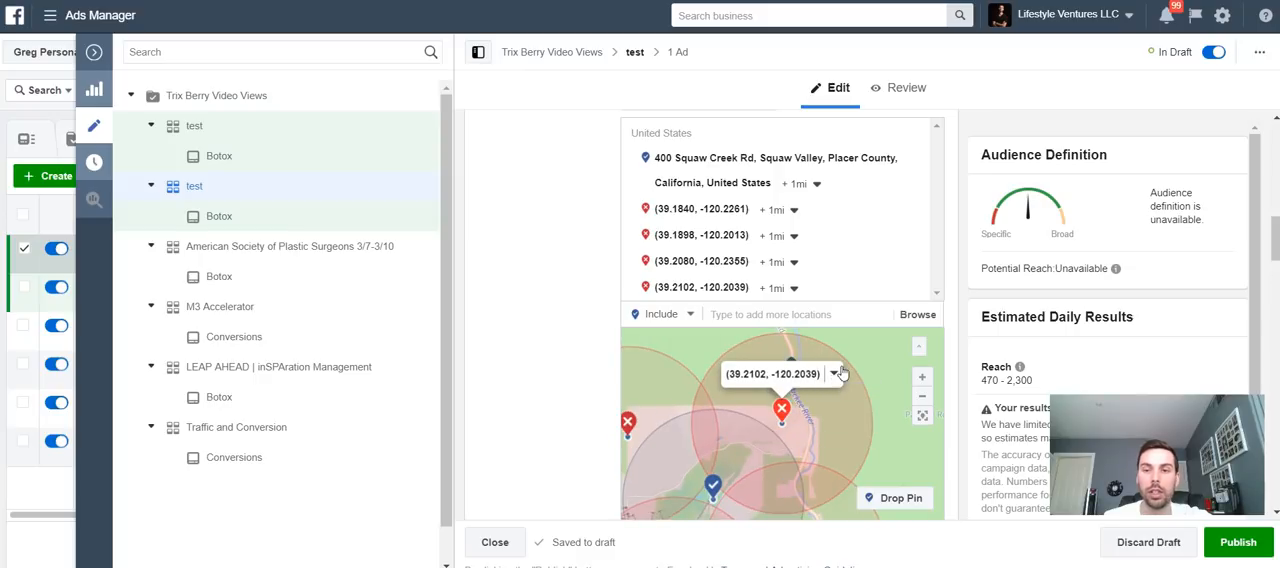
pyautogui.click(893, 215)
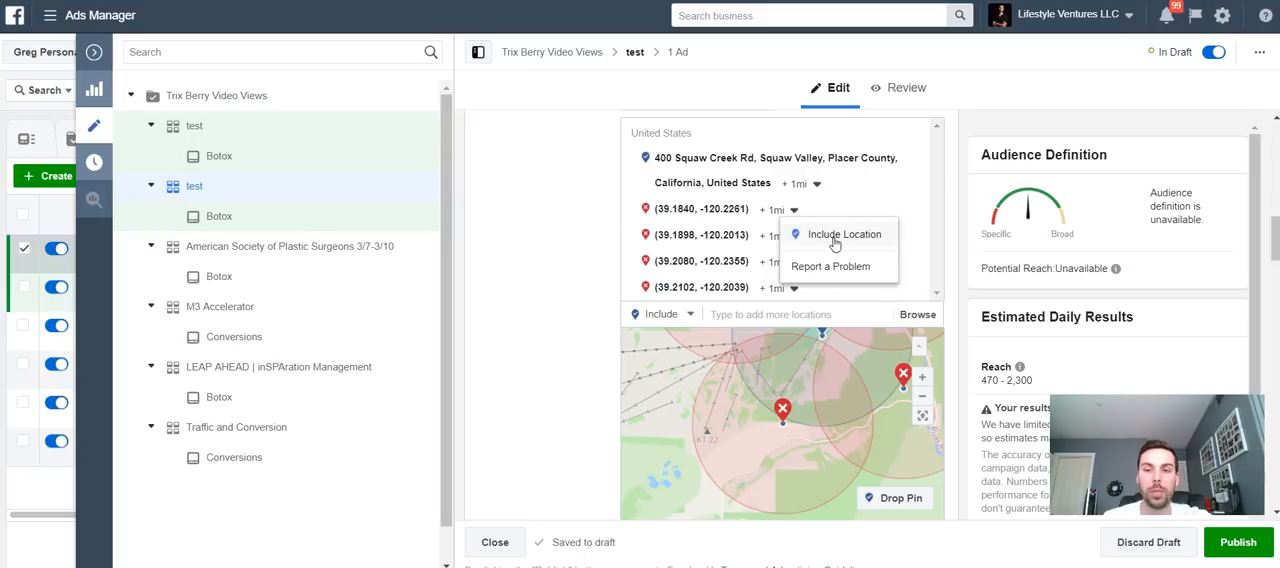
pyautogui.click(894, 165)
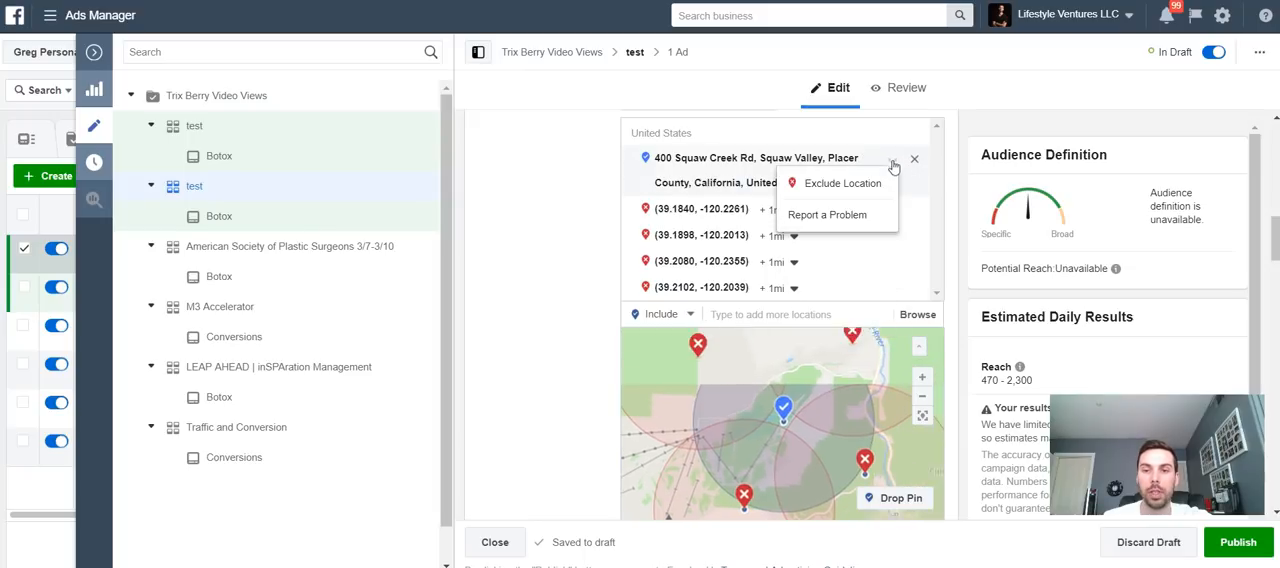
pyautogui.click(576, 347)
# - Review the ad set's age, gender, detailed targeting and connections settings
pyautogui.scroll(-3, 577, 347)
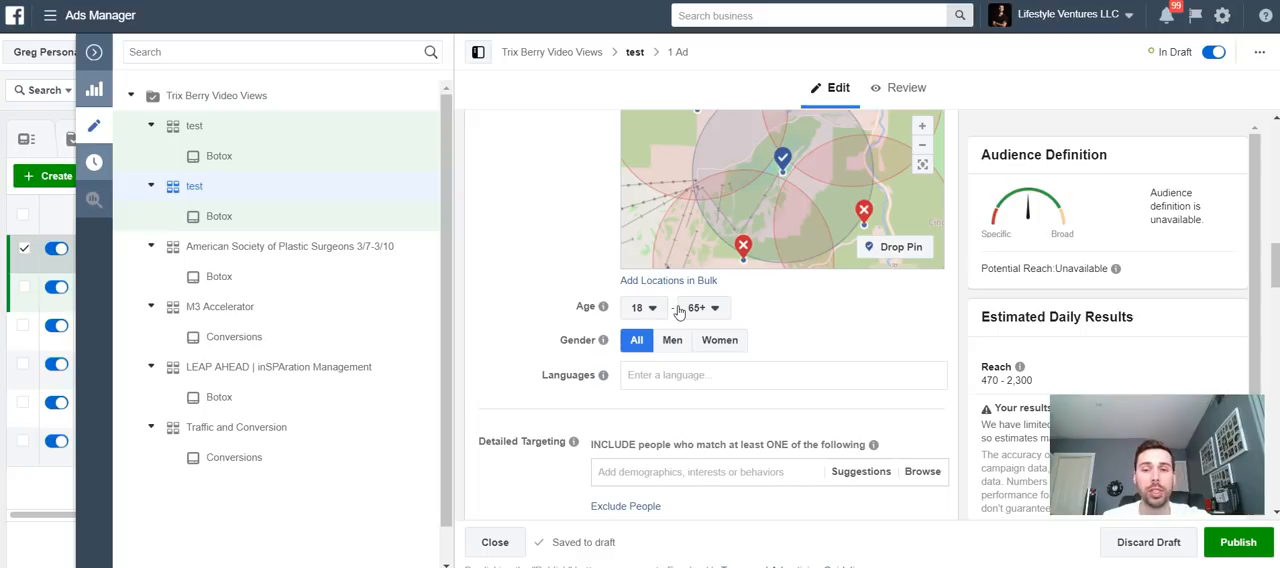
pyautogui.scroll(-1, 660, 378)
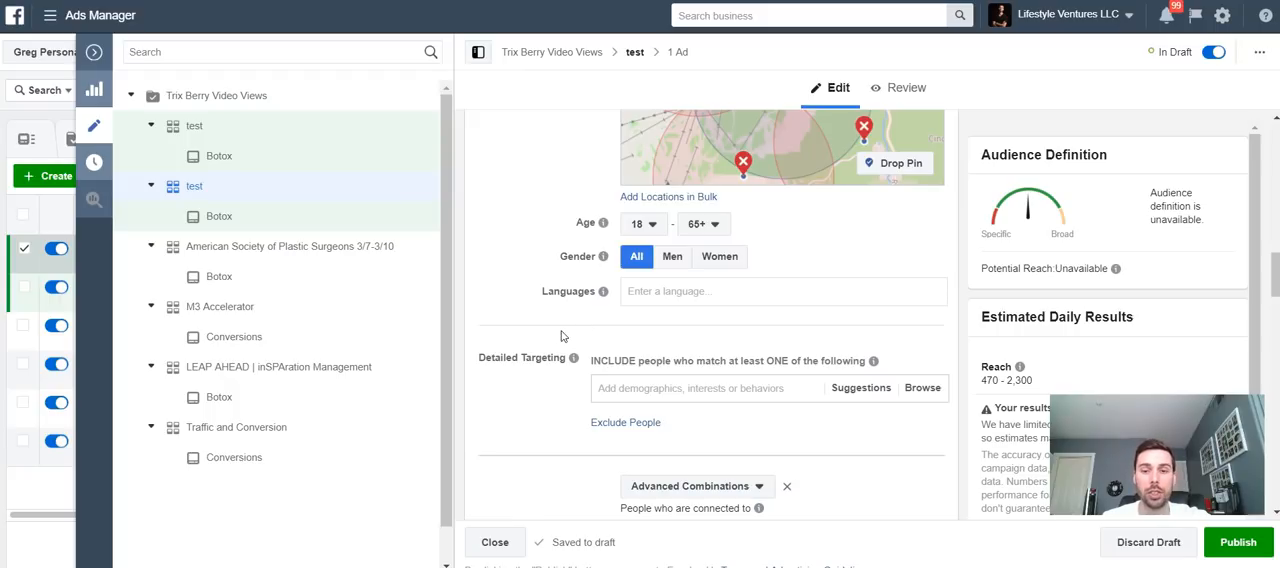
pyautogui.scroll(-2, 562, 337)
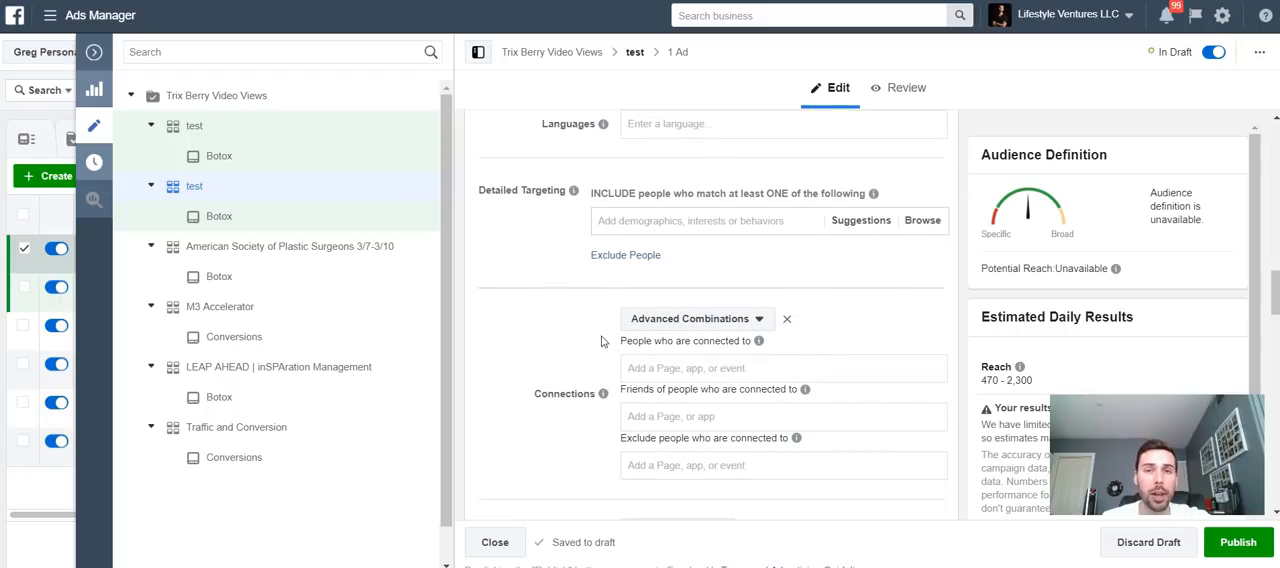
pyautogui.scroll(-8, 576, 342)
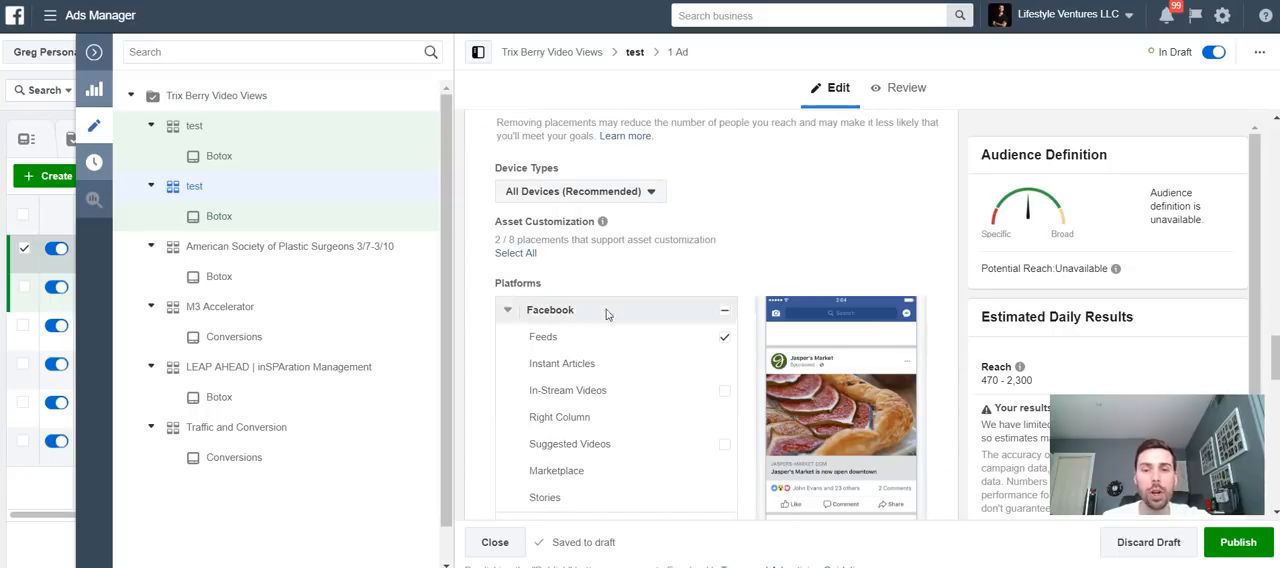
# - Review the ad set's placements and Optimization & Delivery settings for video views
pyautogui.scroll(-1, 600, 310)
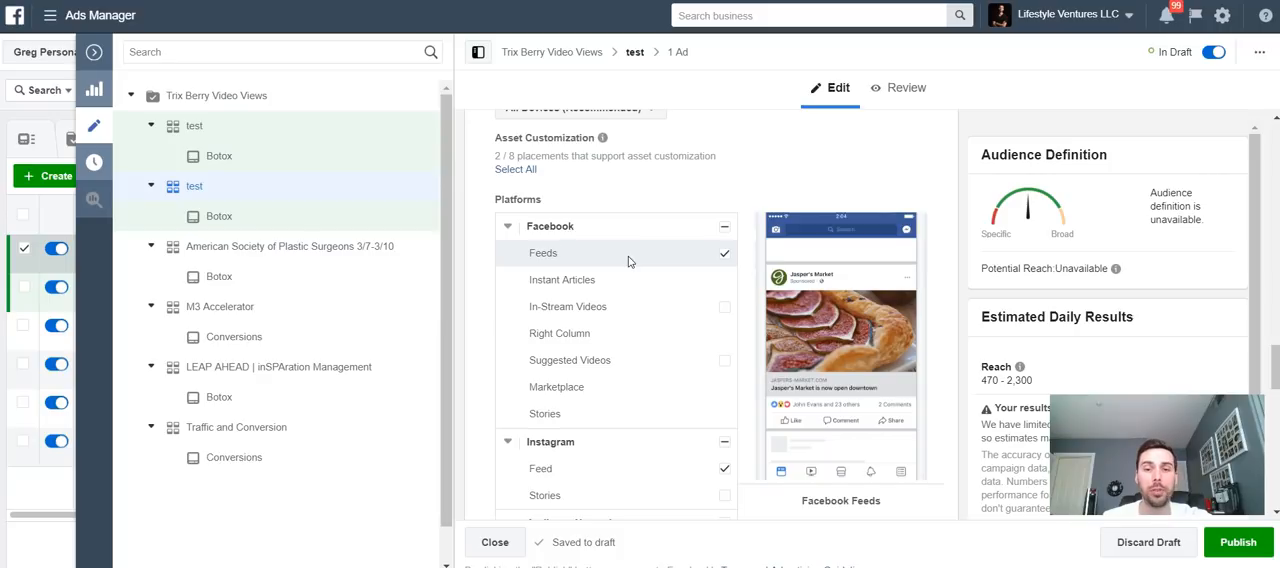
pyautogui.scroll(-7, 628, 262)
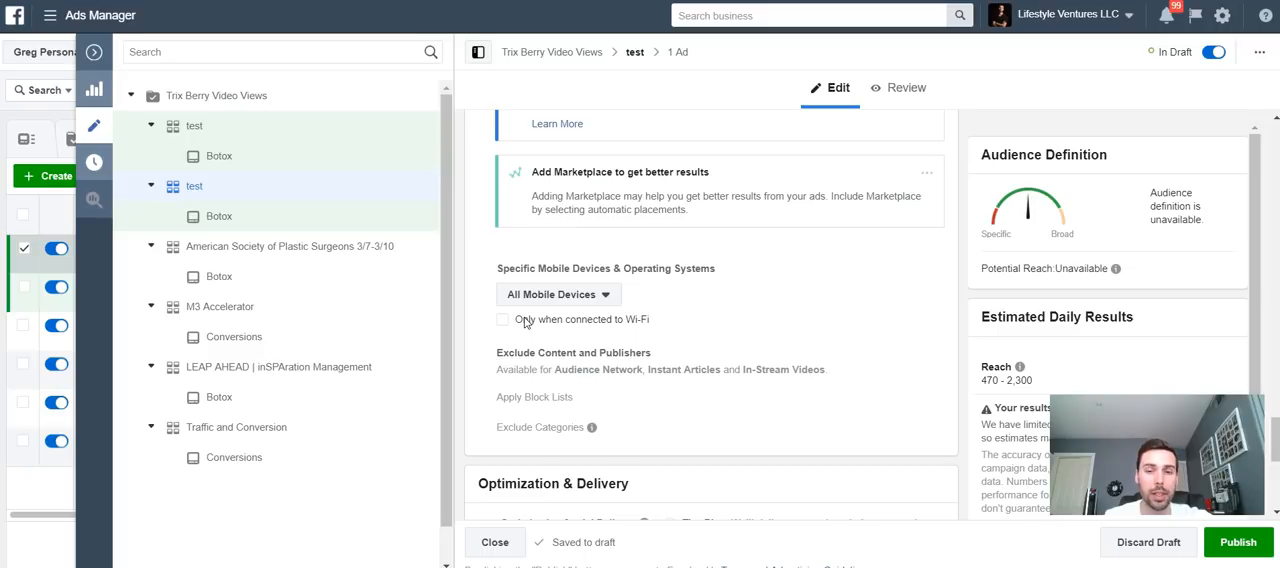
pyautogui.scroll(-1, 477, 289)
pyautogui.scroll(-3, 477, 292)
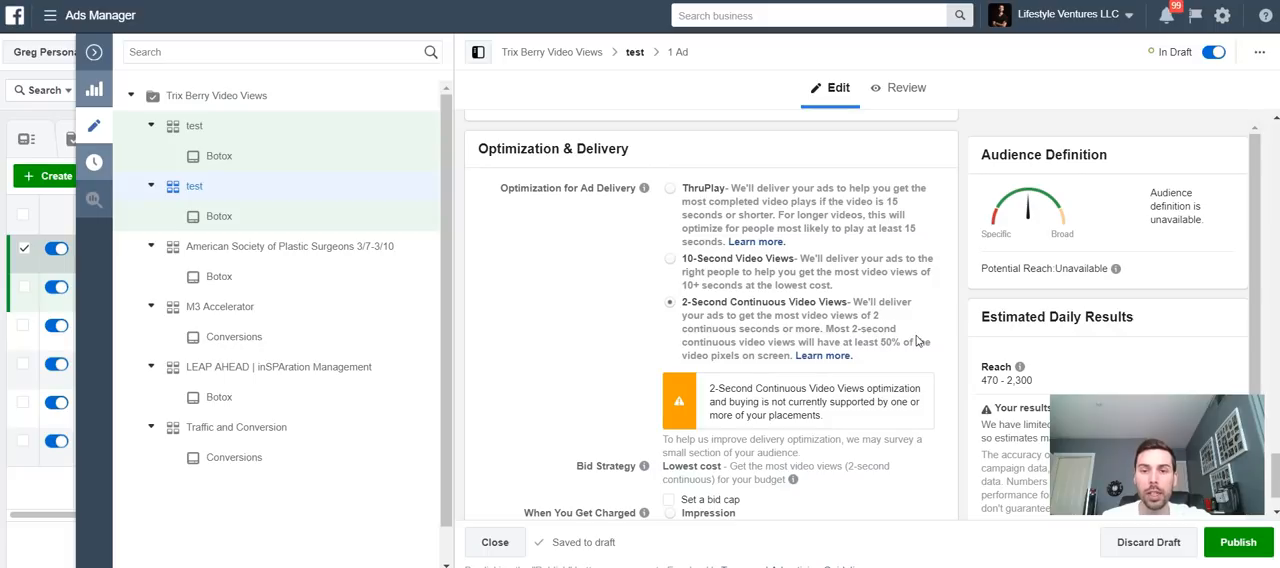
pyautogui.scroll(-1, 918, 341)
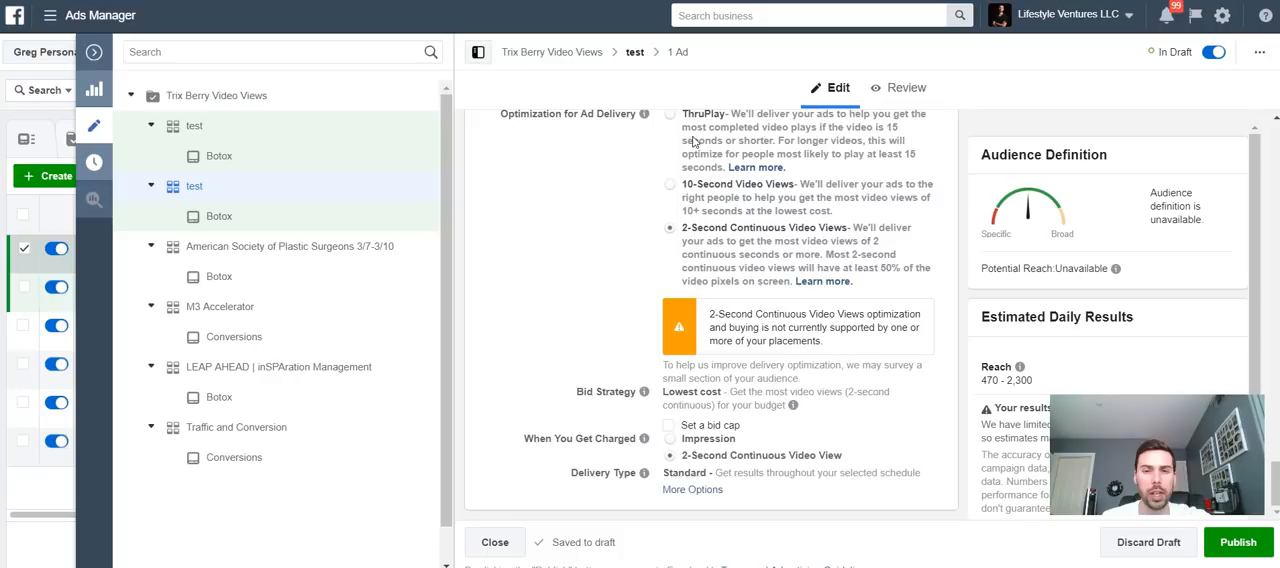
pyautogui.scroll(1, 692, 142)
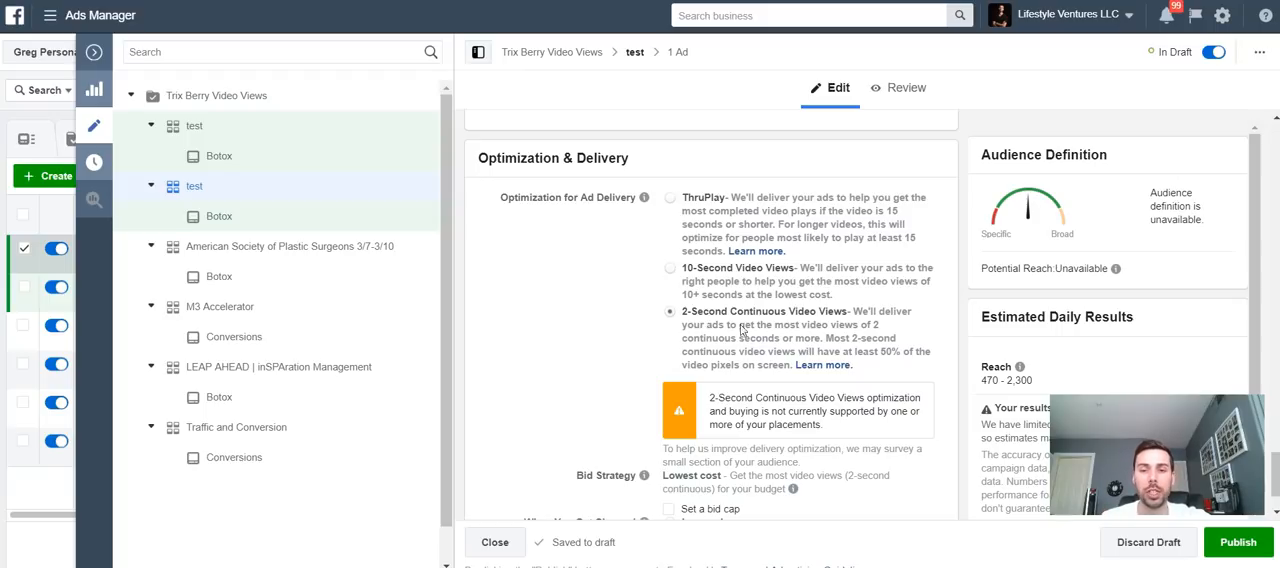
pyautogui.scroll(-1, 704, 372)
pyautogui.scroll(2, 640, 400)
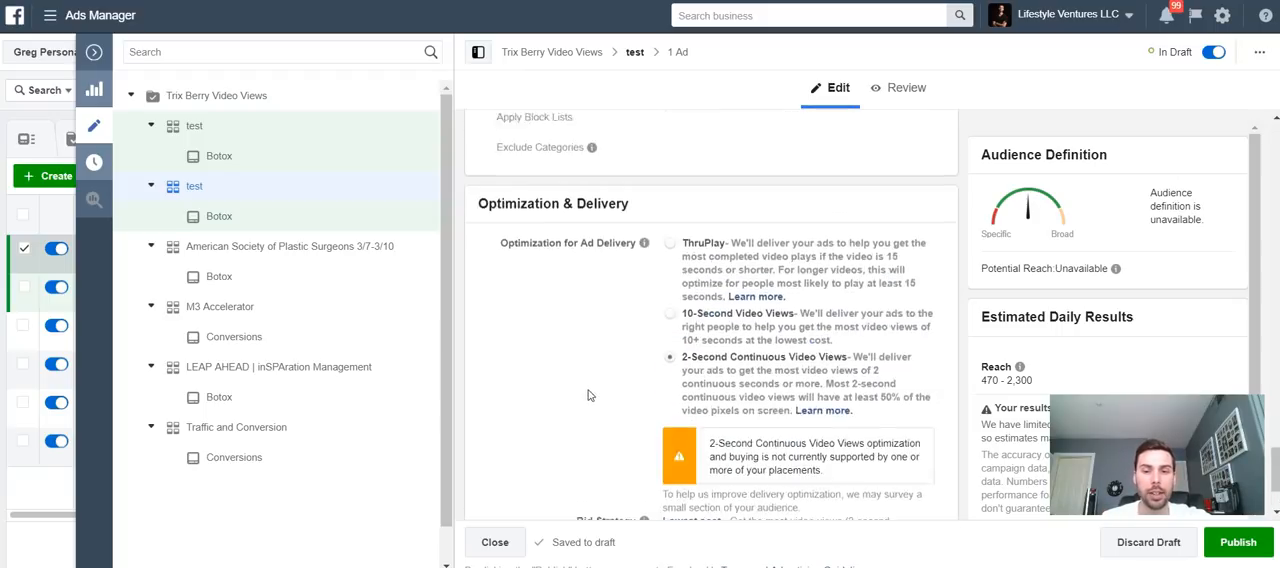
pyautogui.scroll(-2, 600, 412)
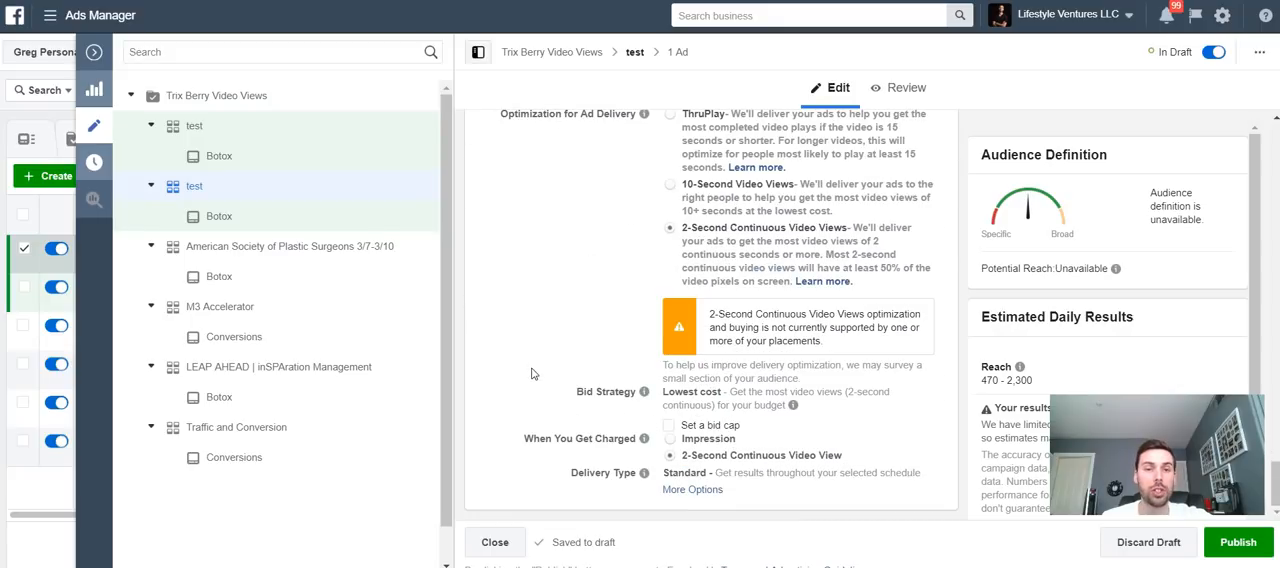